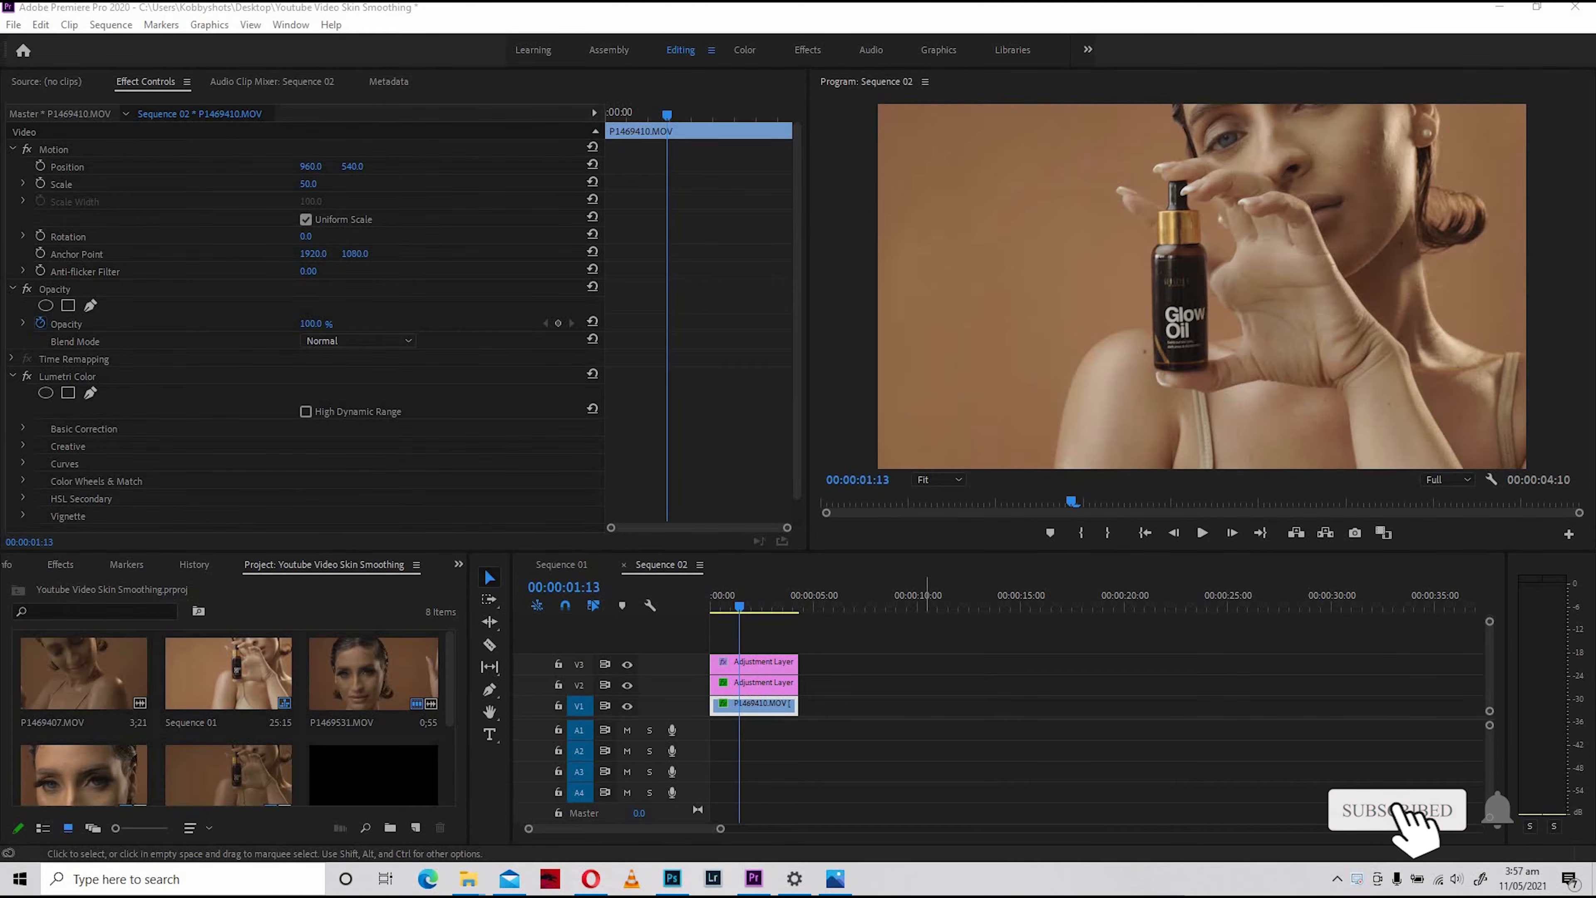
Play Sequence 02 and inspect the model's skin in an enlarged preview around the three-second mark
{"action": "key", "text": "space"}
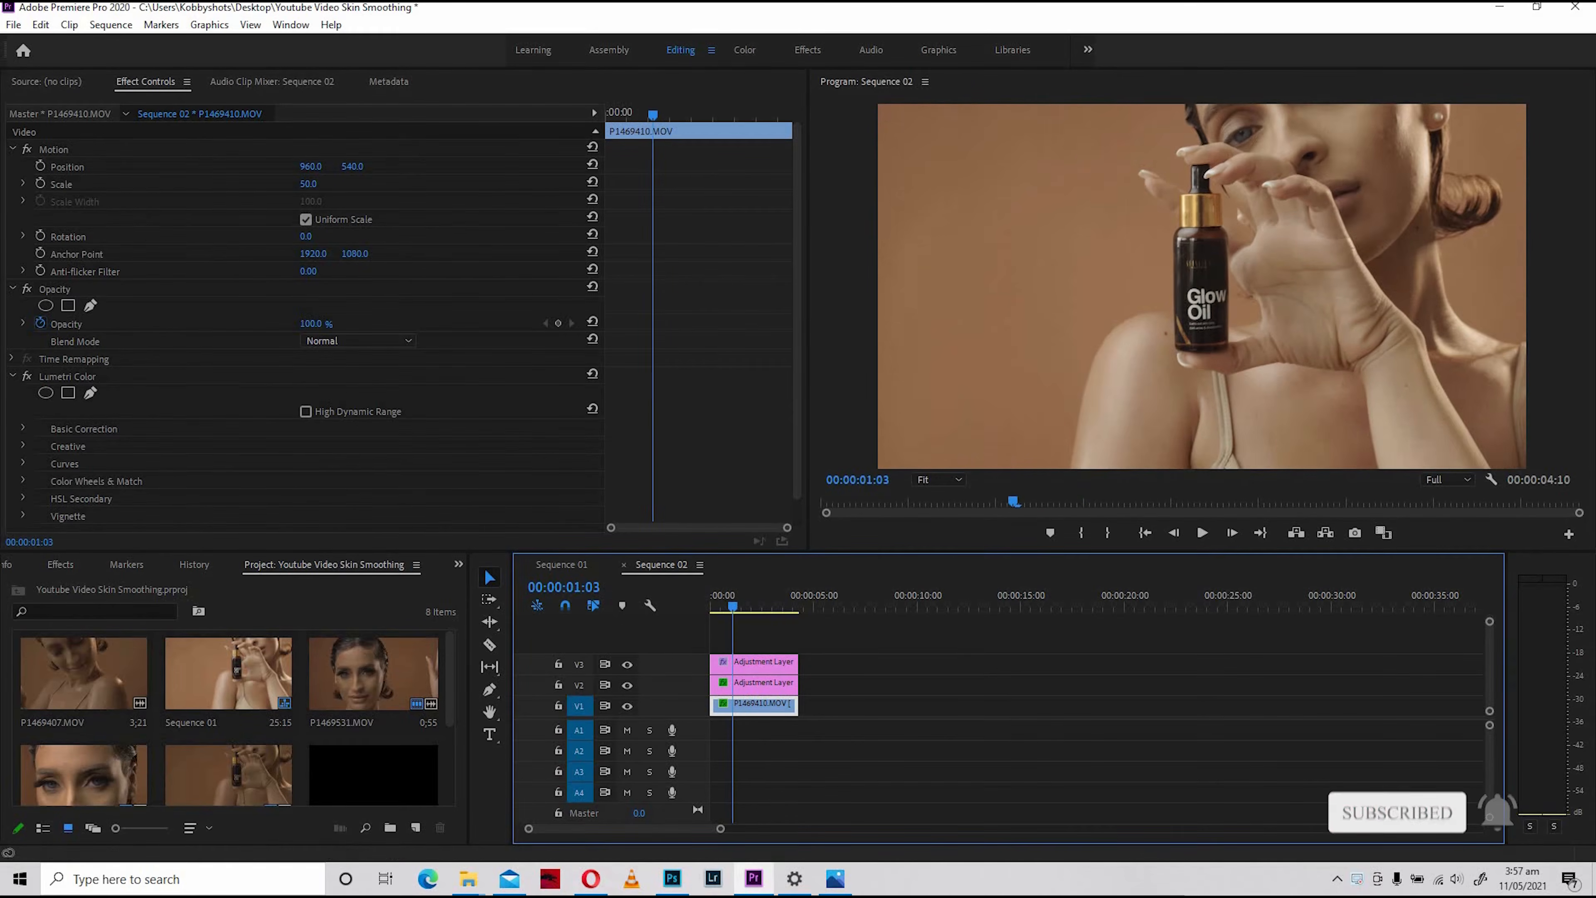
{"action": "left_click_drag", "start_coordinate": [760, 607], "coordinate": [772, 607]}
{"action": "left_click", "coordinate": [1202, 532]}
{"action": "key", "text": "grave"}
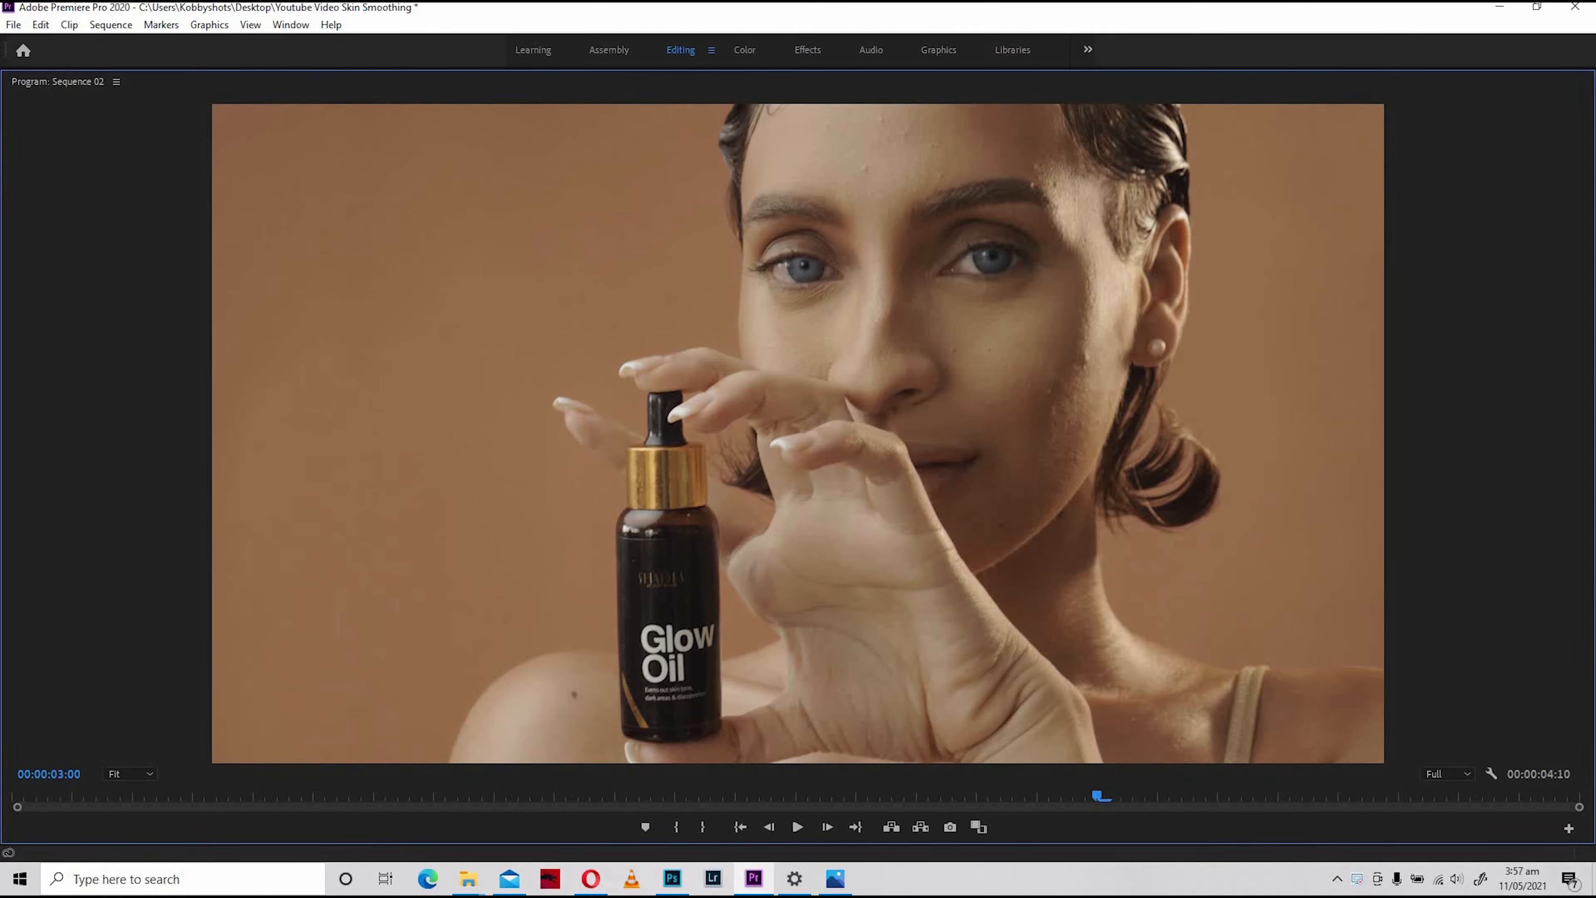
{"action": "left_click_drag", "start_coordinate": [1097, 797], "coordinate": [1149, 796]}
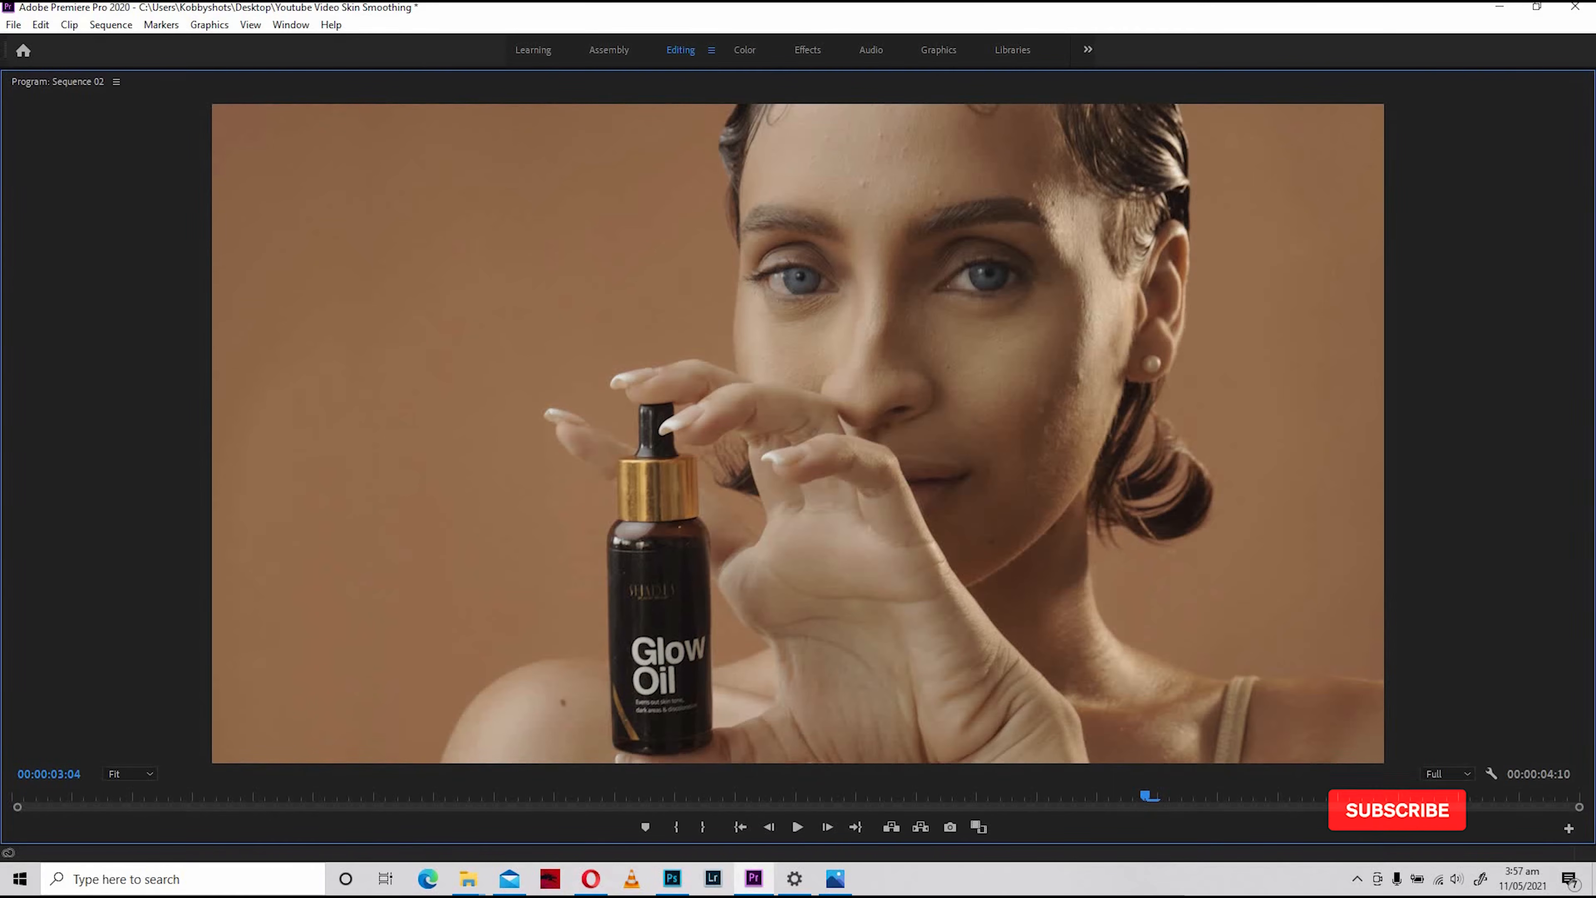
{"action": "left_click_drag", "start_coordinate": [1146, 797], "coordinate": [1065, 796]}
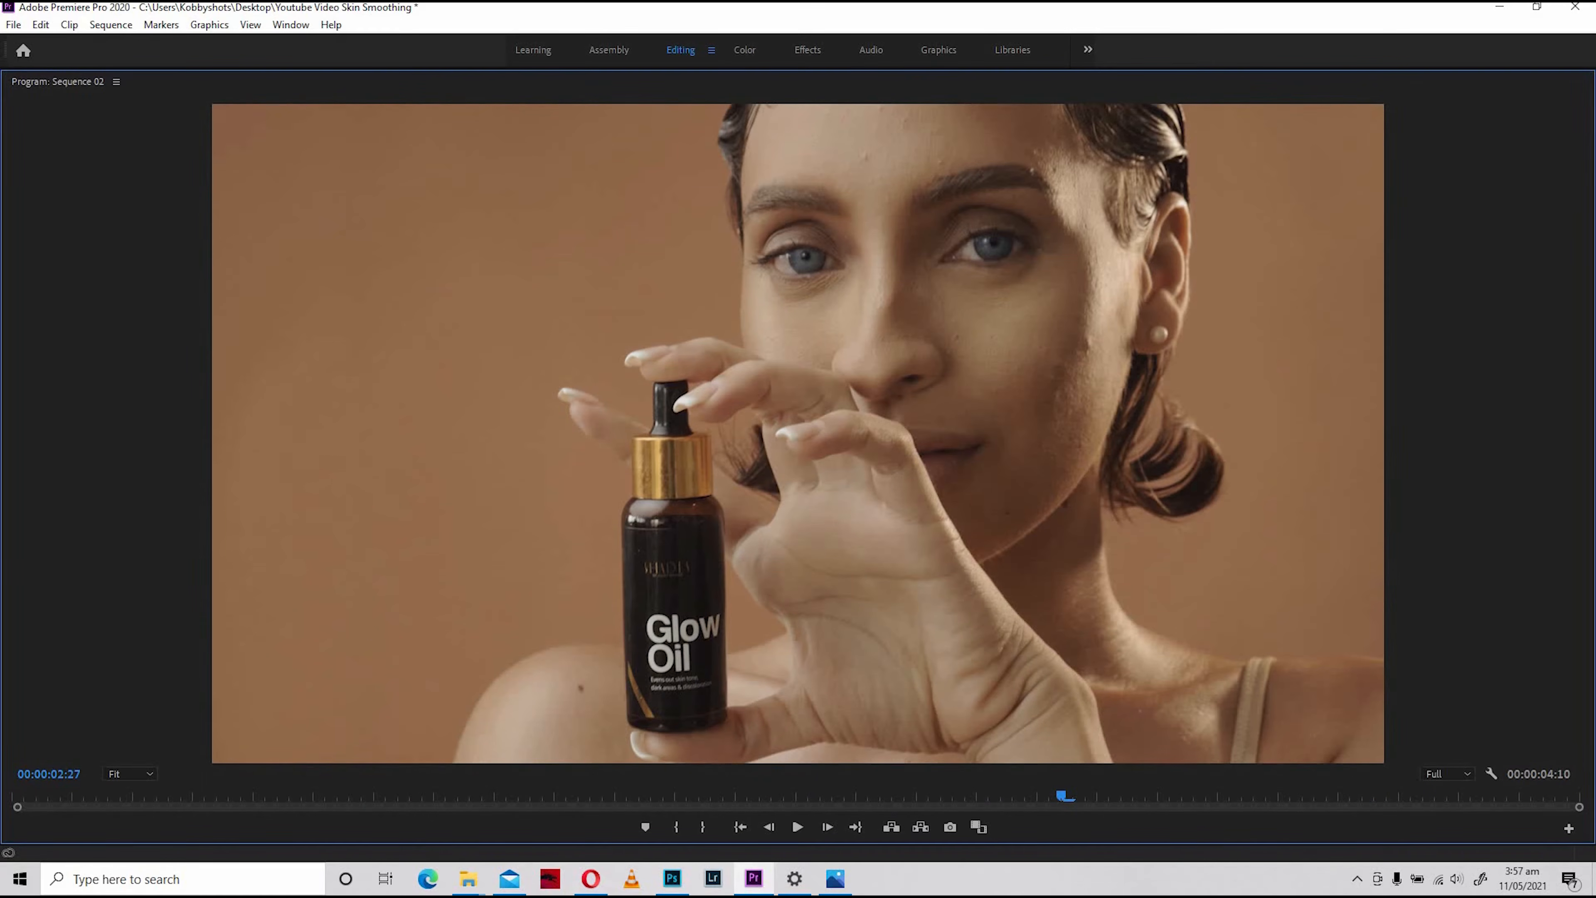
{"action": "key", "text": "grave"}
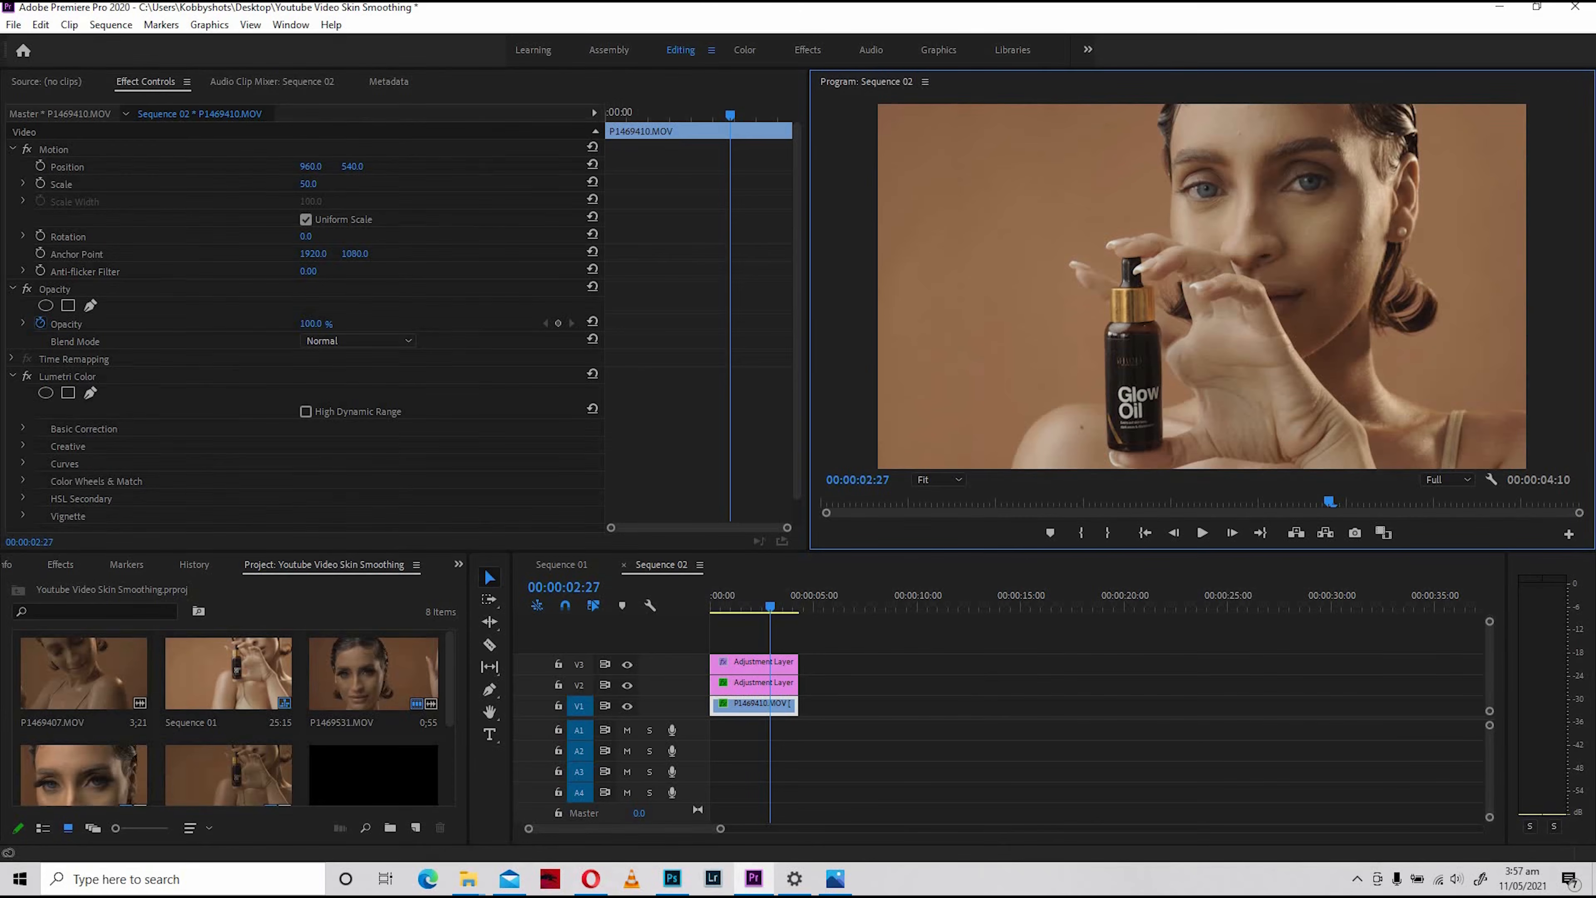
Examine frames between about two and three and a half seconds, toggling the V3 and V2 adjustment layer tracks to compare the skin
{"action": "mouse_move", "coordinate": [770, 606]}
{"action": "left_mouse_down"}
{"action": "mouse_move", "coordinate": [710, 606]}
{"action": "mouse_move", "coordinate": [766, 606]}
{"action": "left_mouse_up"}
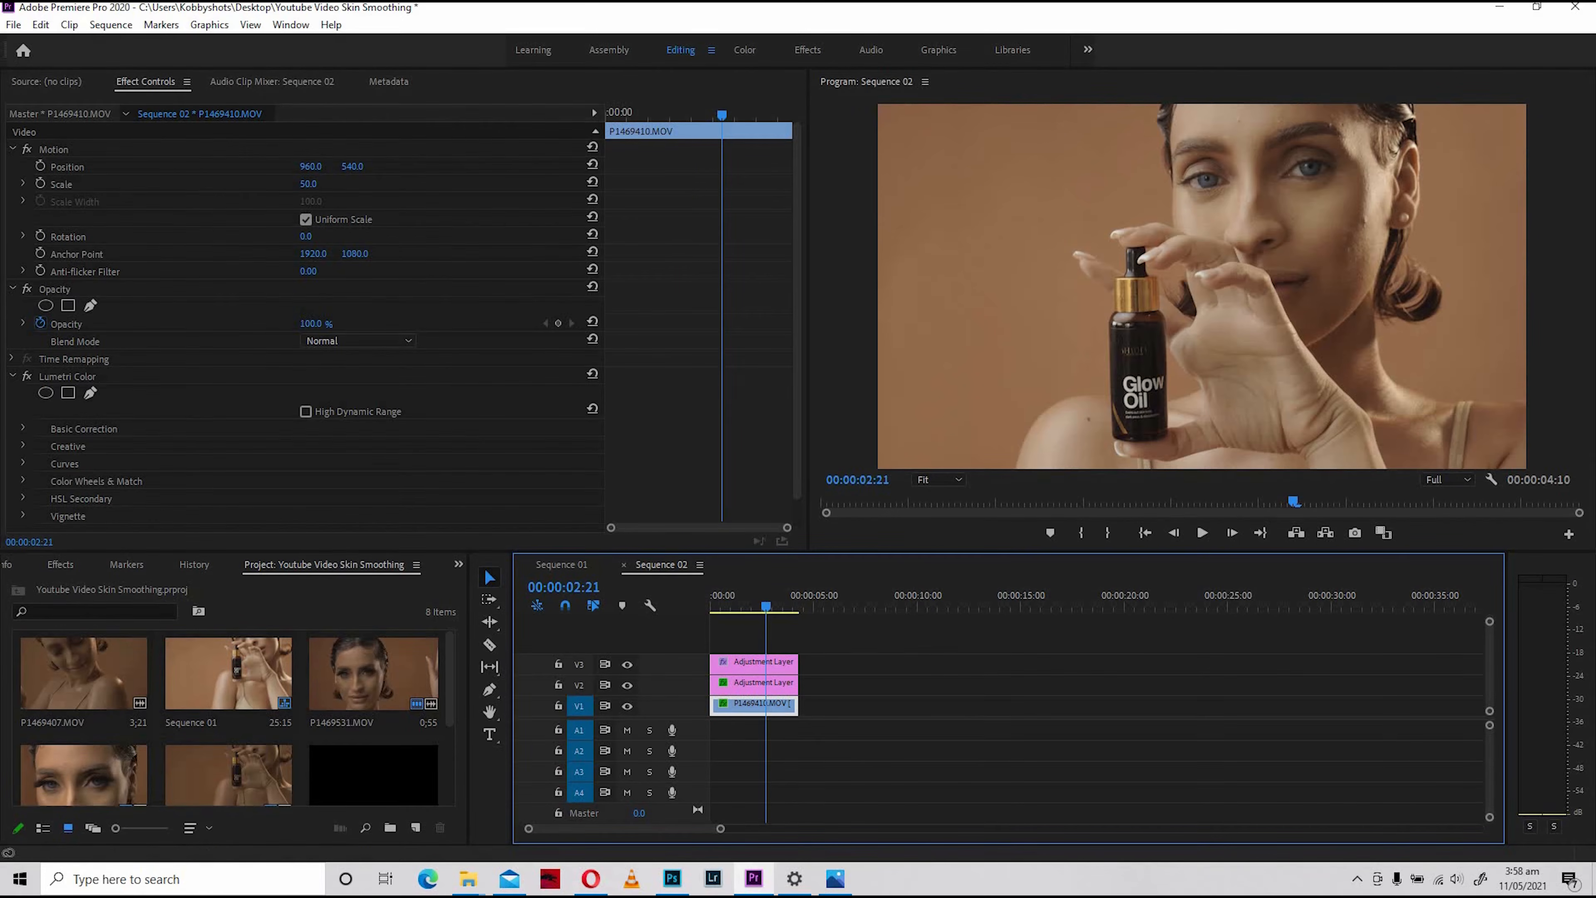
{"action": "key", "text": "Right"}
{"action": "key", "text": "Right"}
{"action": "key", "text": "Right"}
{"action": "key", "text": "Right"}
{"action": "key", "text": "Right"}
{"action": "key", "text": "Right"}
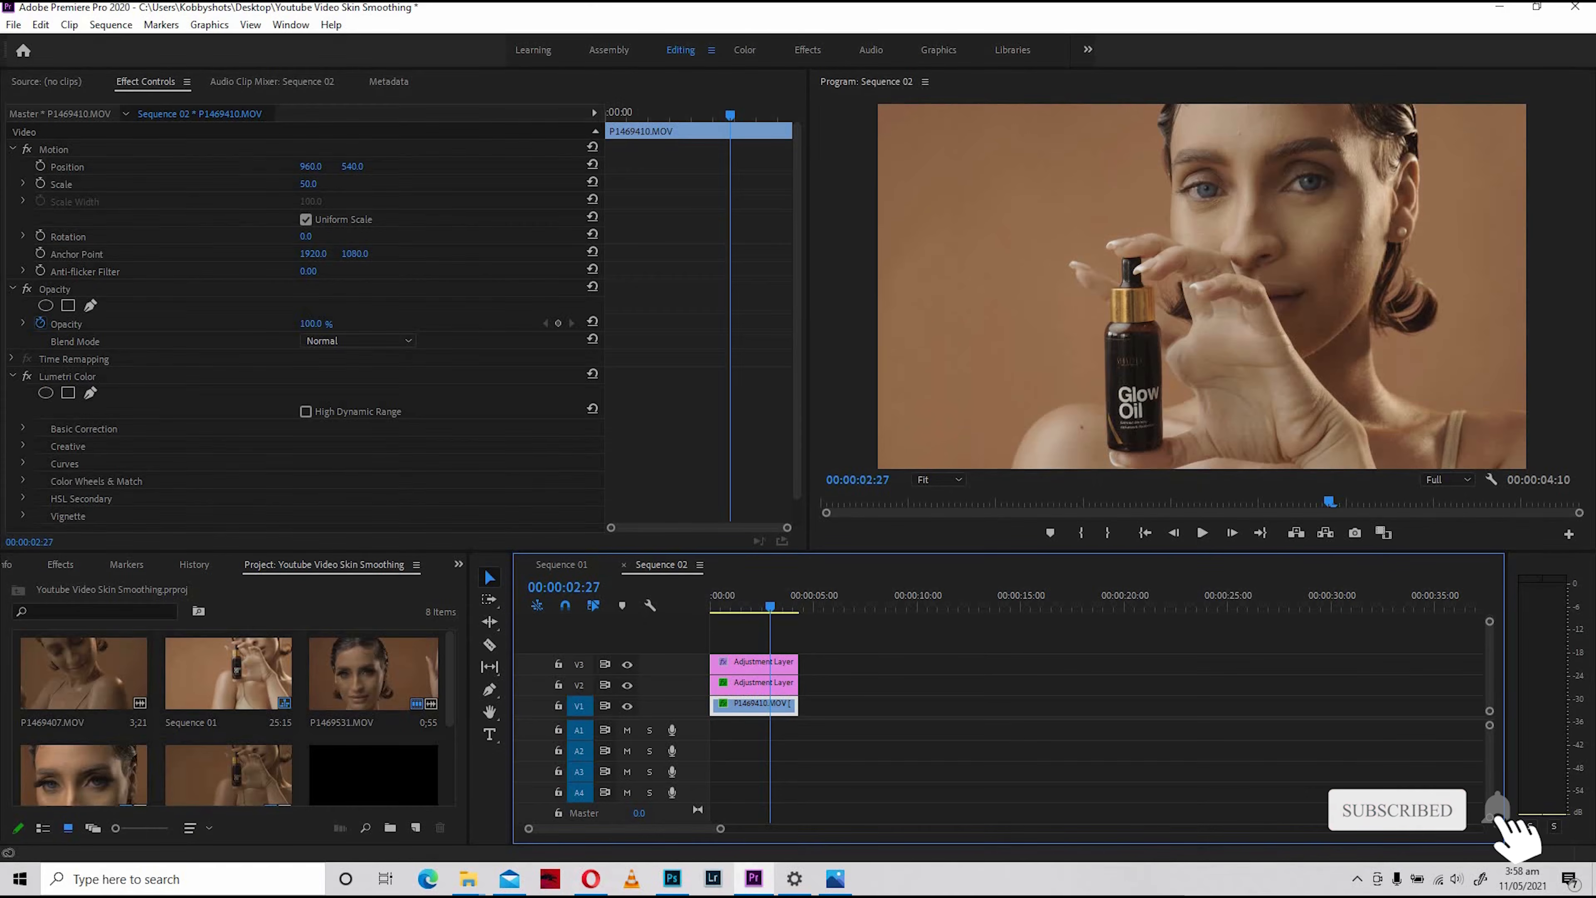
{"action": "left_click_drag", "start_coordinate": [770, 606], "coordinate": [782, 606]}
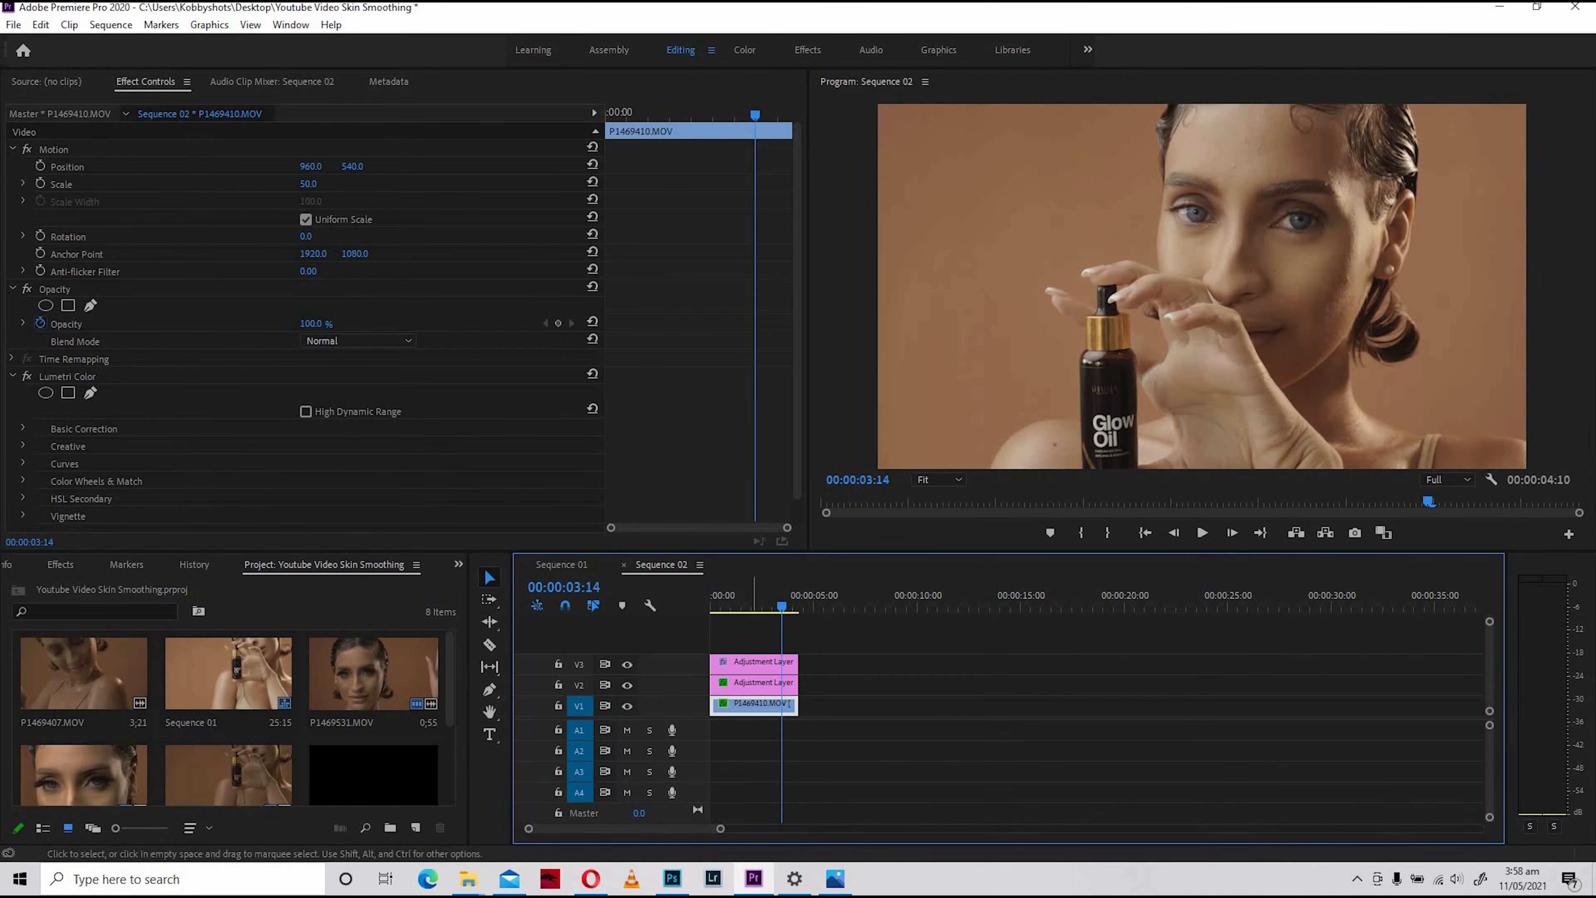
{"action": "left_click_drag", "start_coordinate": [752, 605], "coordinate": [761, 605]}
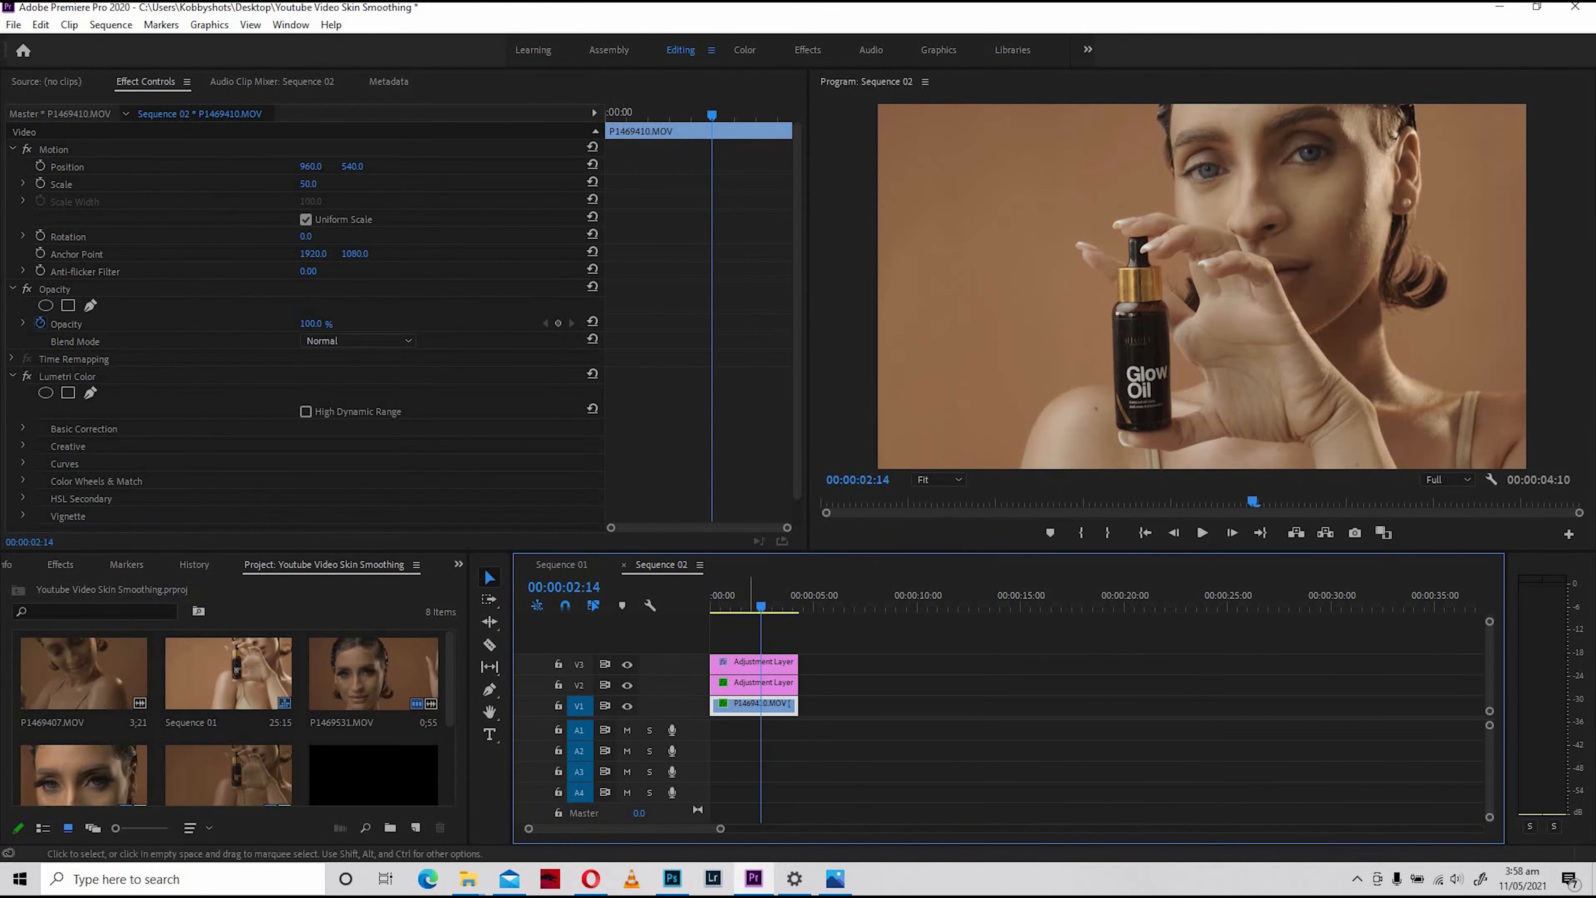
{"action": "left_click", "coordinate": [627, 664]}
{"action": "left_click", "coordinate": [627, 684]}
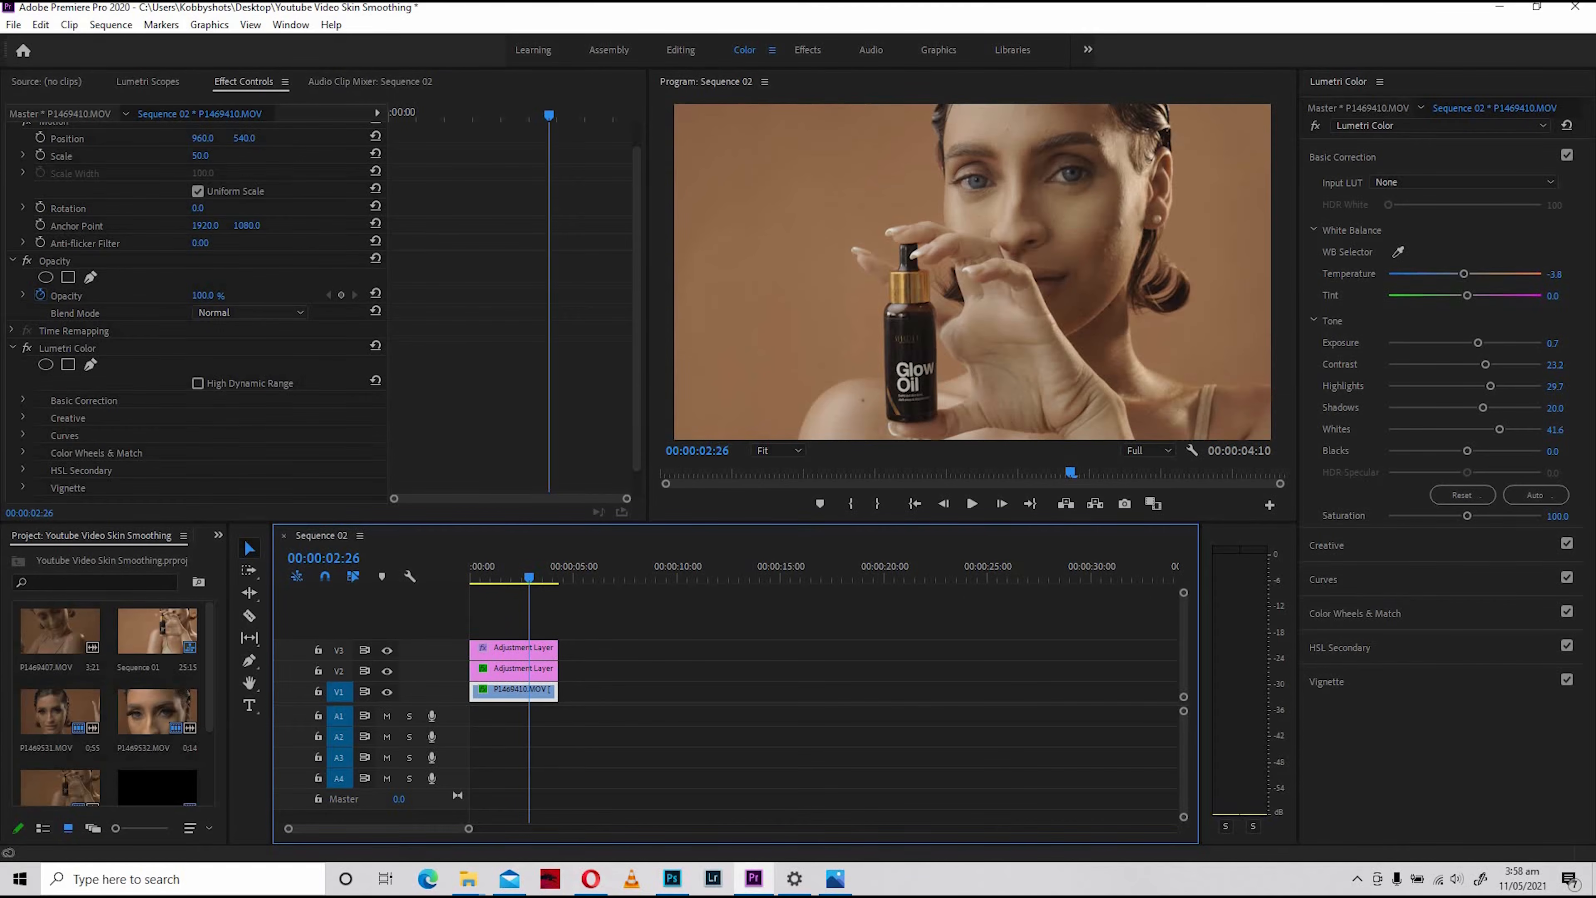
Key the skin tone in HSL Secondary on P1469410.MOV by sampling the nose, and turn on the mask preview
{"action": "left_click", "coordinate": [1340, 647]}
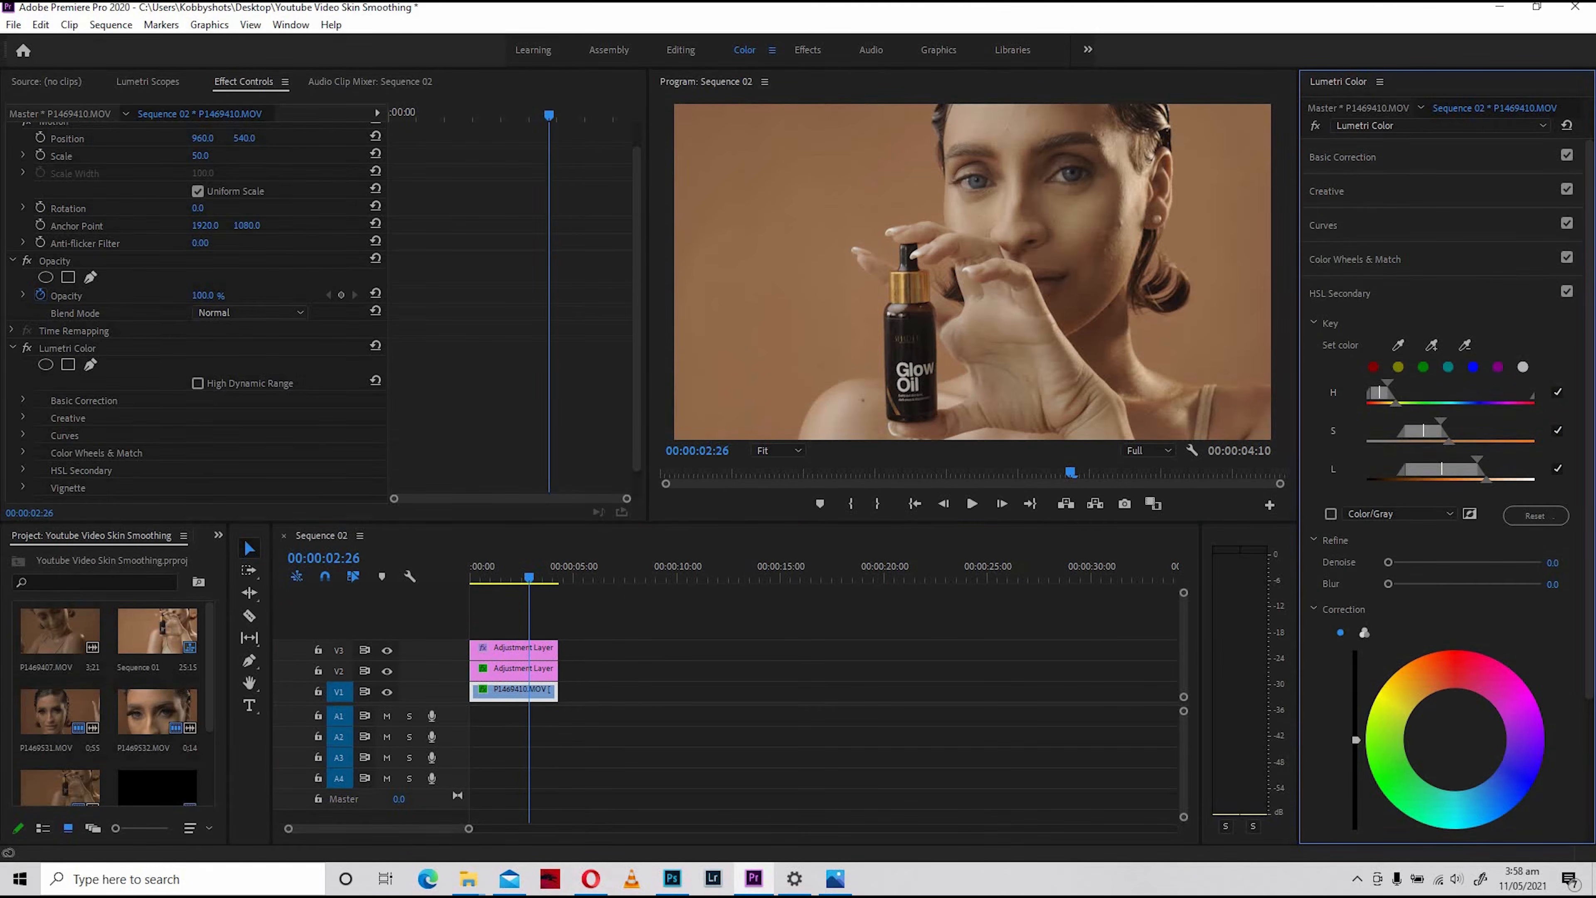
{"action": "scroll", "coordinate": [1445, 491], "scroll_direction": "down", "scroll_amount": 5}
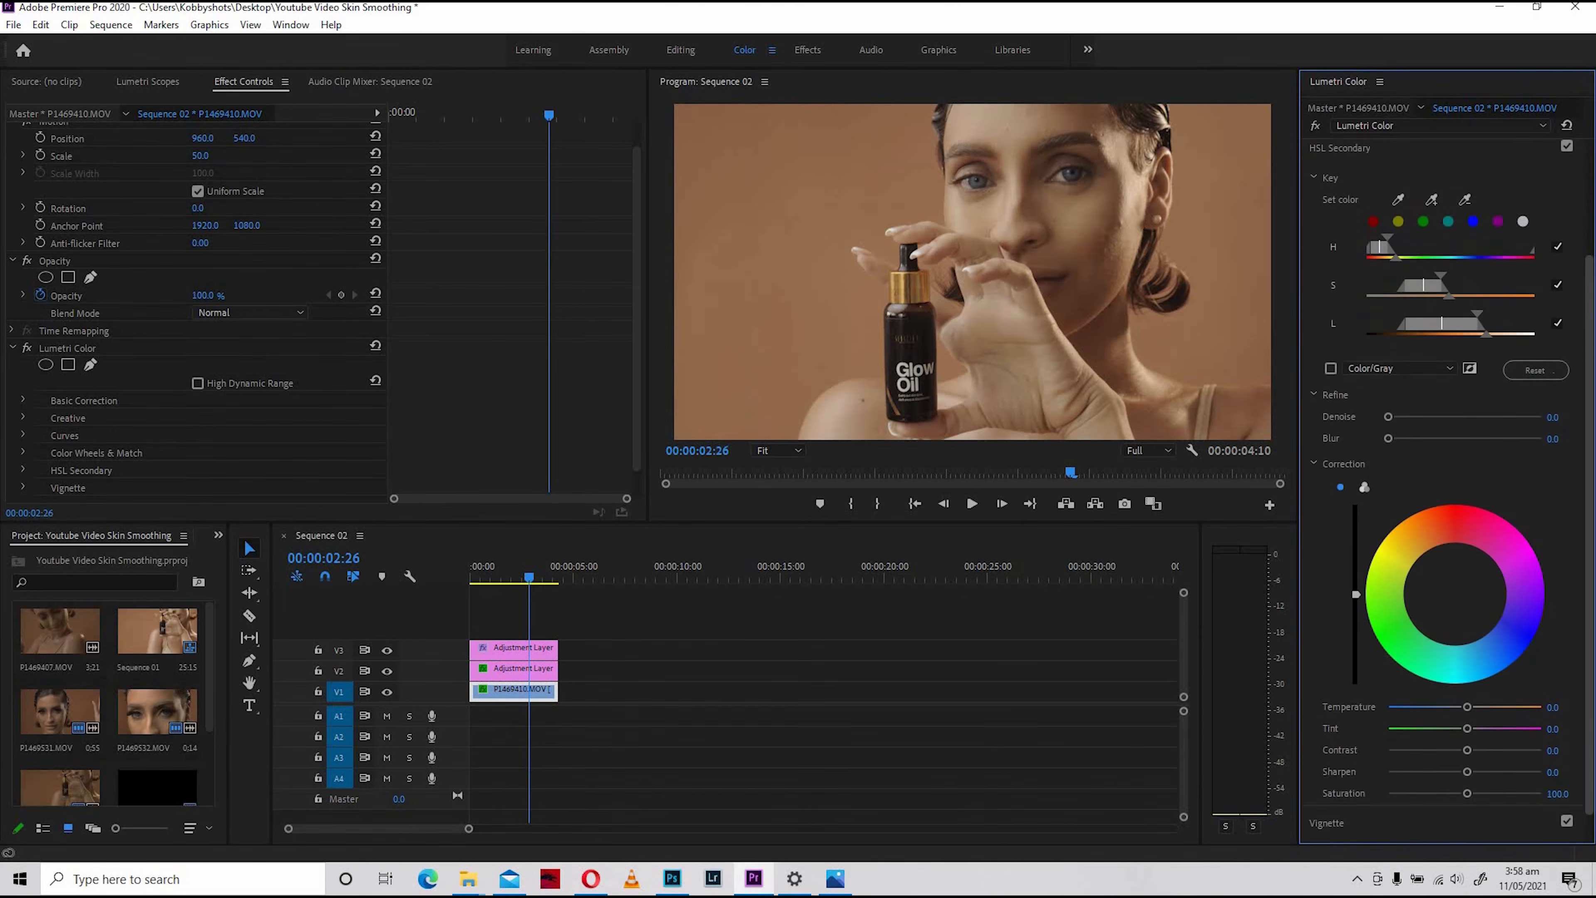
{"action": "scroll", "coordinate": [1445, 490], "scroll_direction": "up", "scroll_amount": 4}
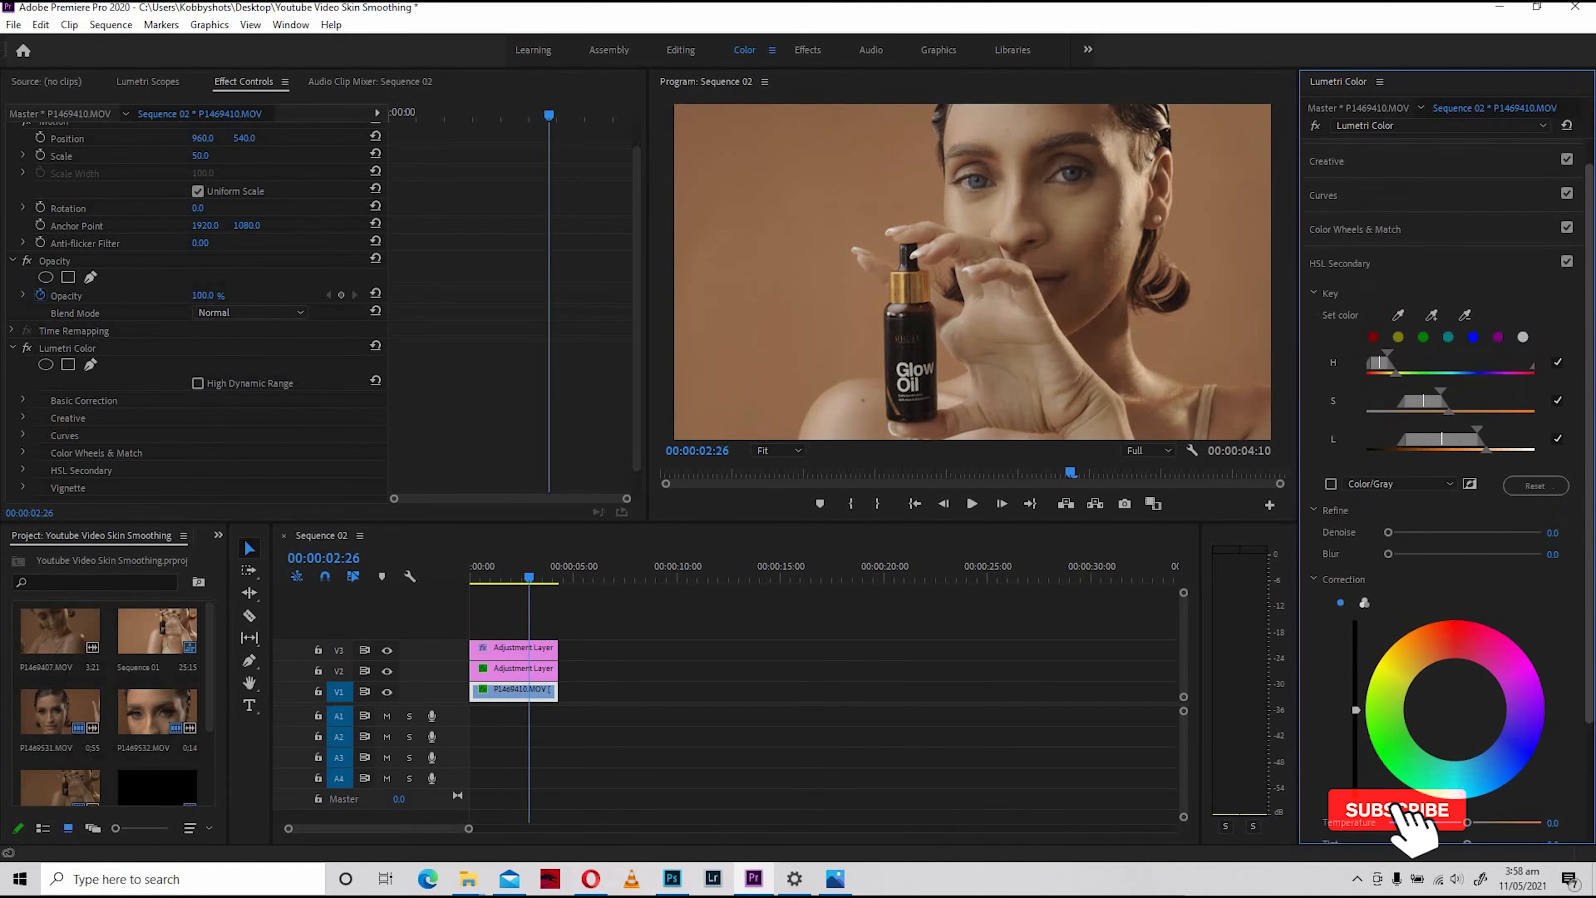
{"action": "scroll", "coordinate": [1446, 490], "scroll_direction": "down", "scroll_amount": 4}
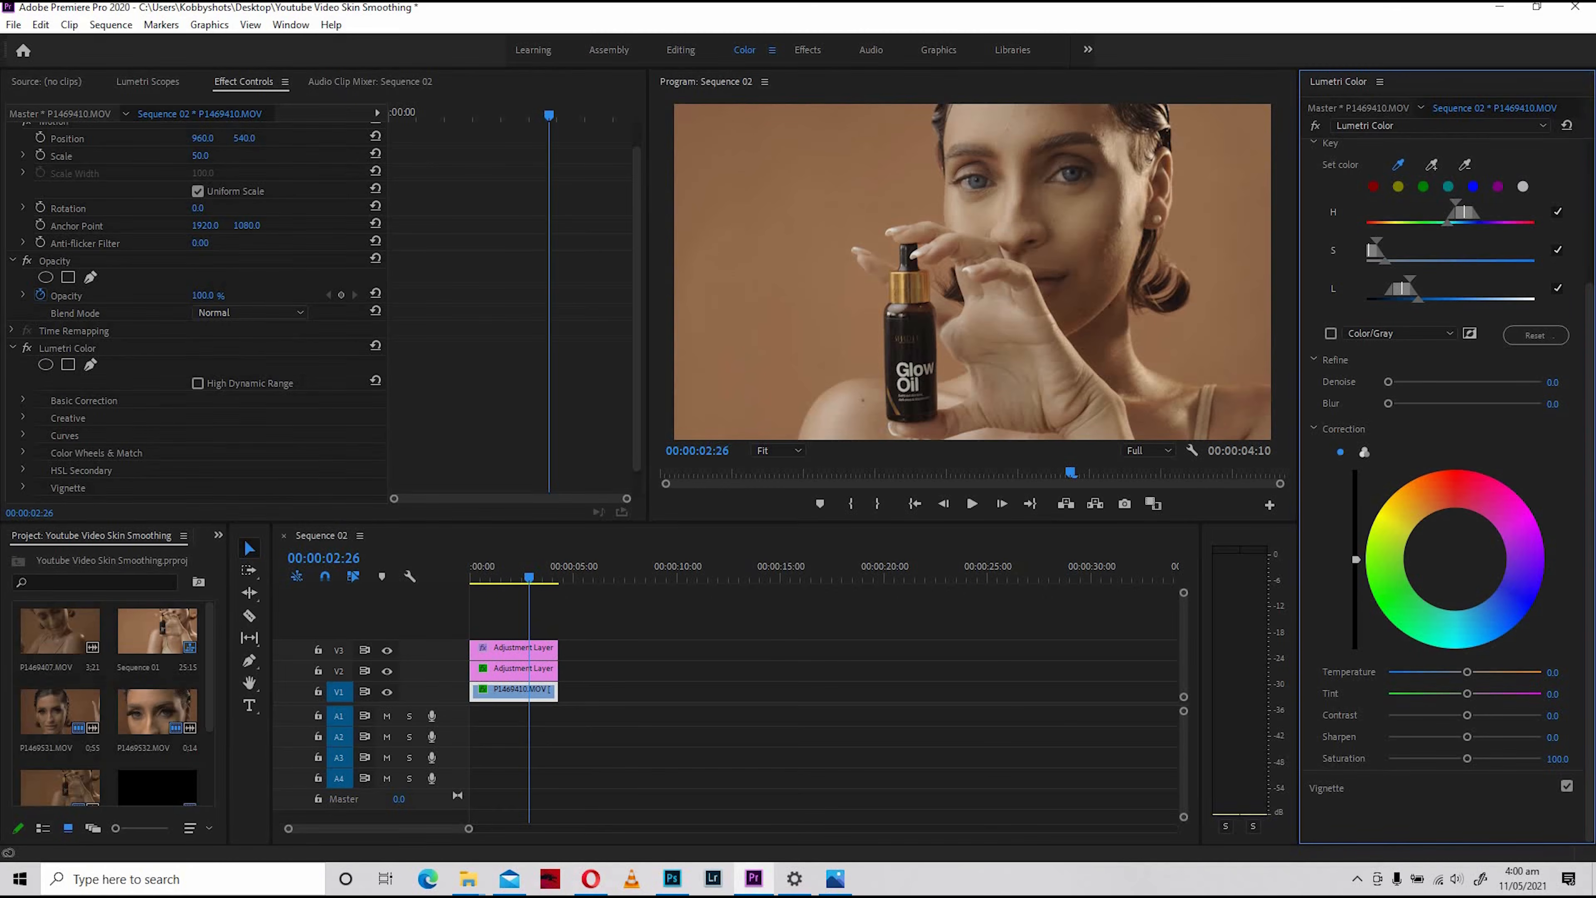
{"action": "left_click", "coordinate": [1399, 165]}
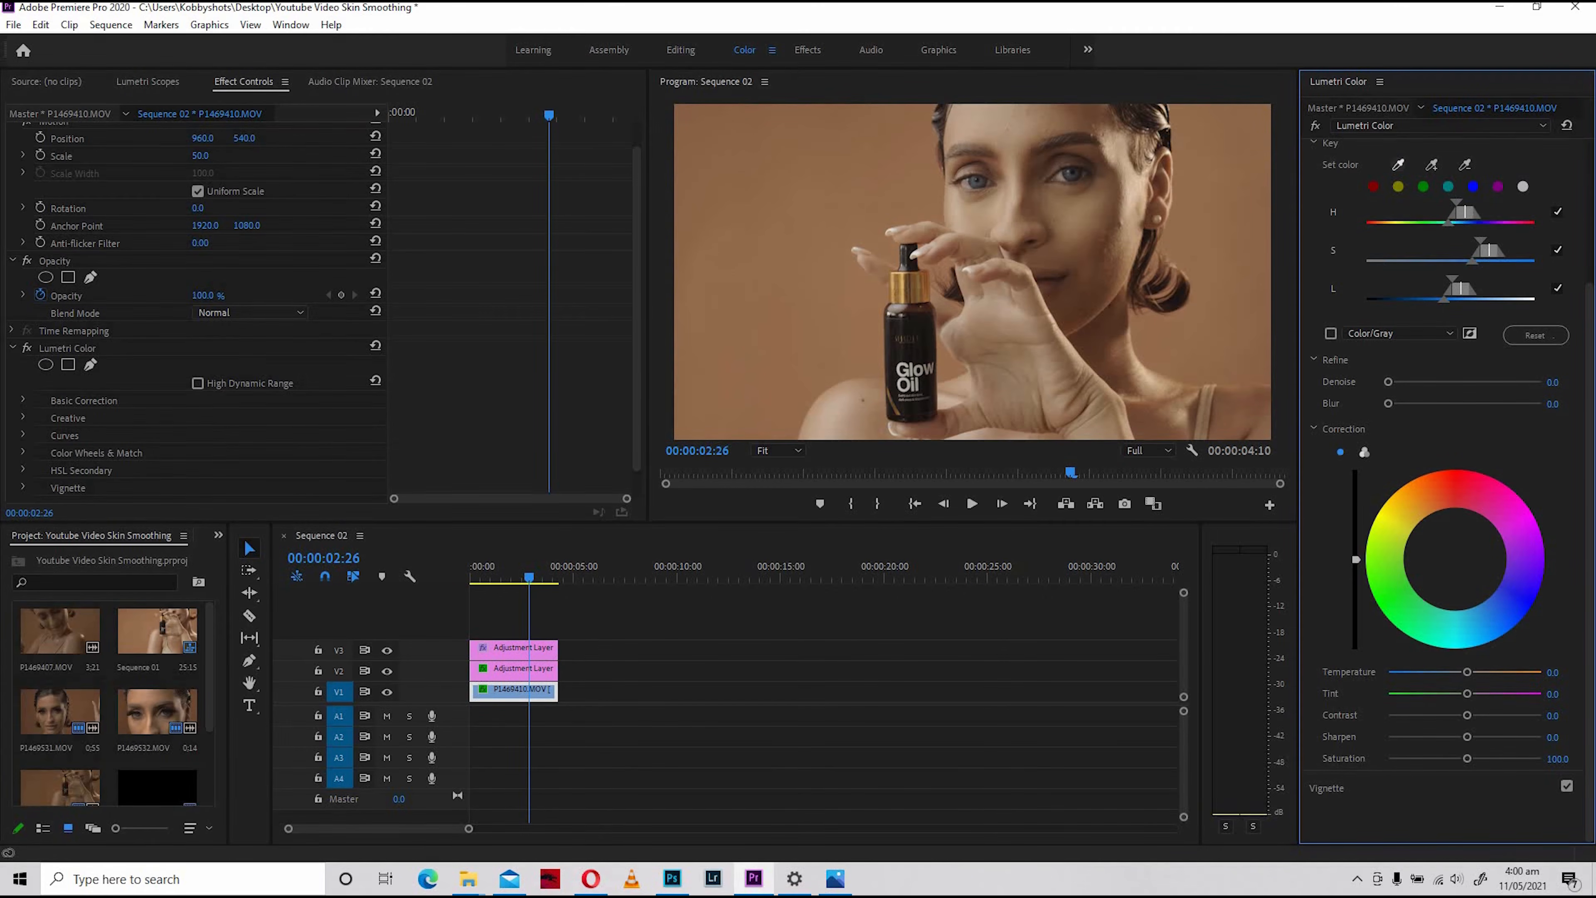
{"action": "left_click", "coordinate": [1399, 165]}
{"action": "left_click", "coordinate": [1022, 213]}
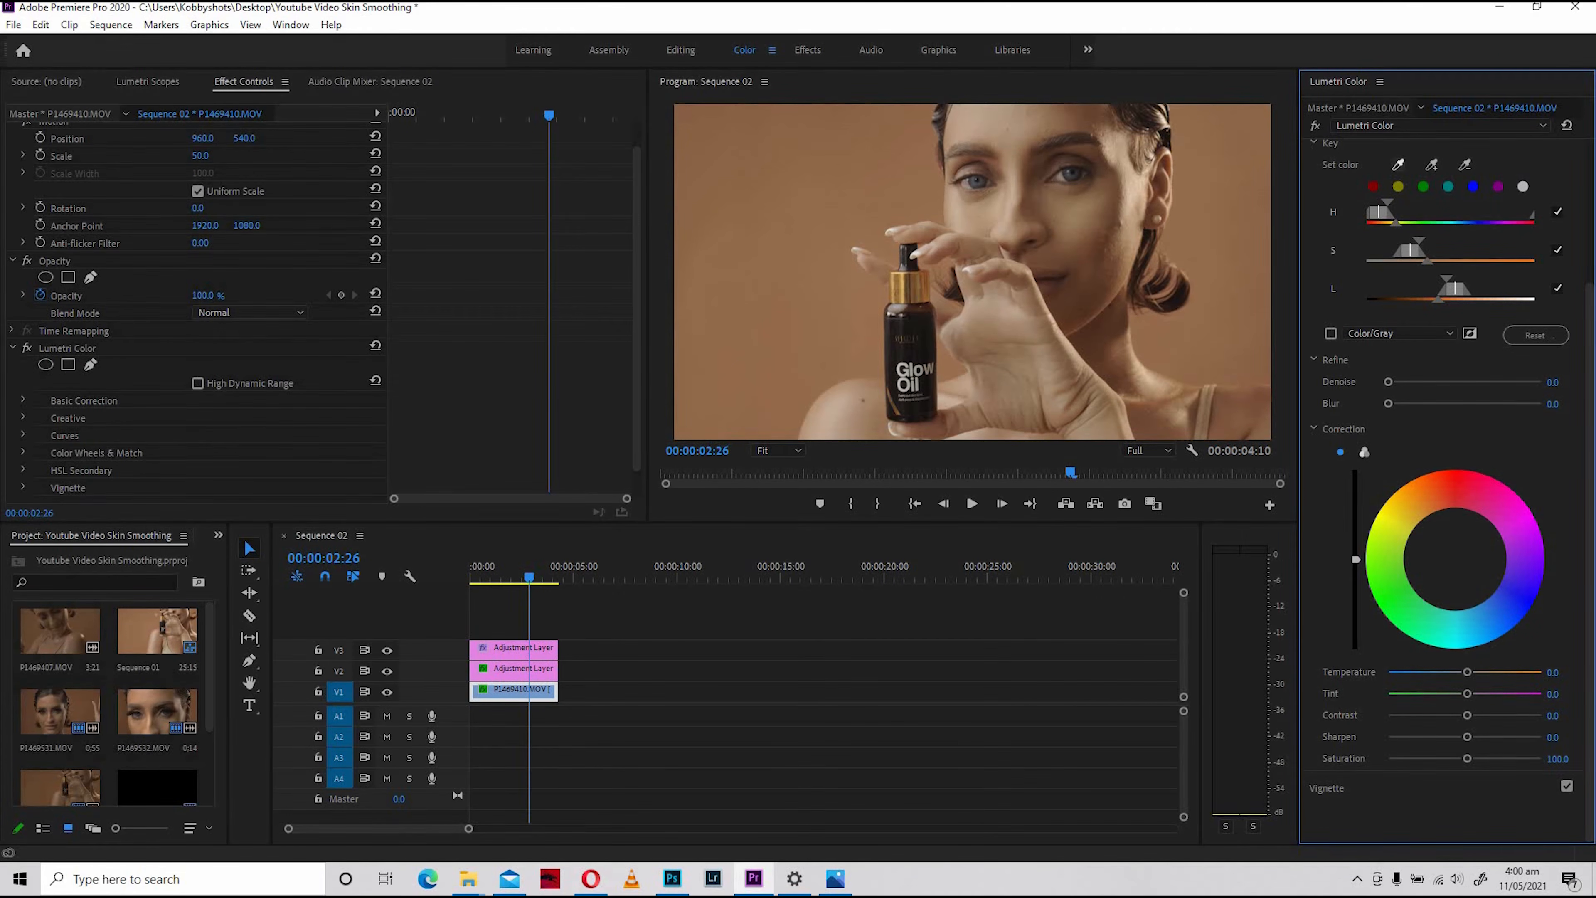
{"action": "left_click", "coordinate": [1398, 164]}
{"action": "left_click", "coordinate": [1020, 213]}
{"action": "left_click", "coordinate": [1330, 334]}
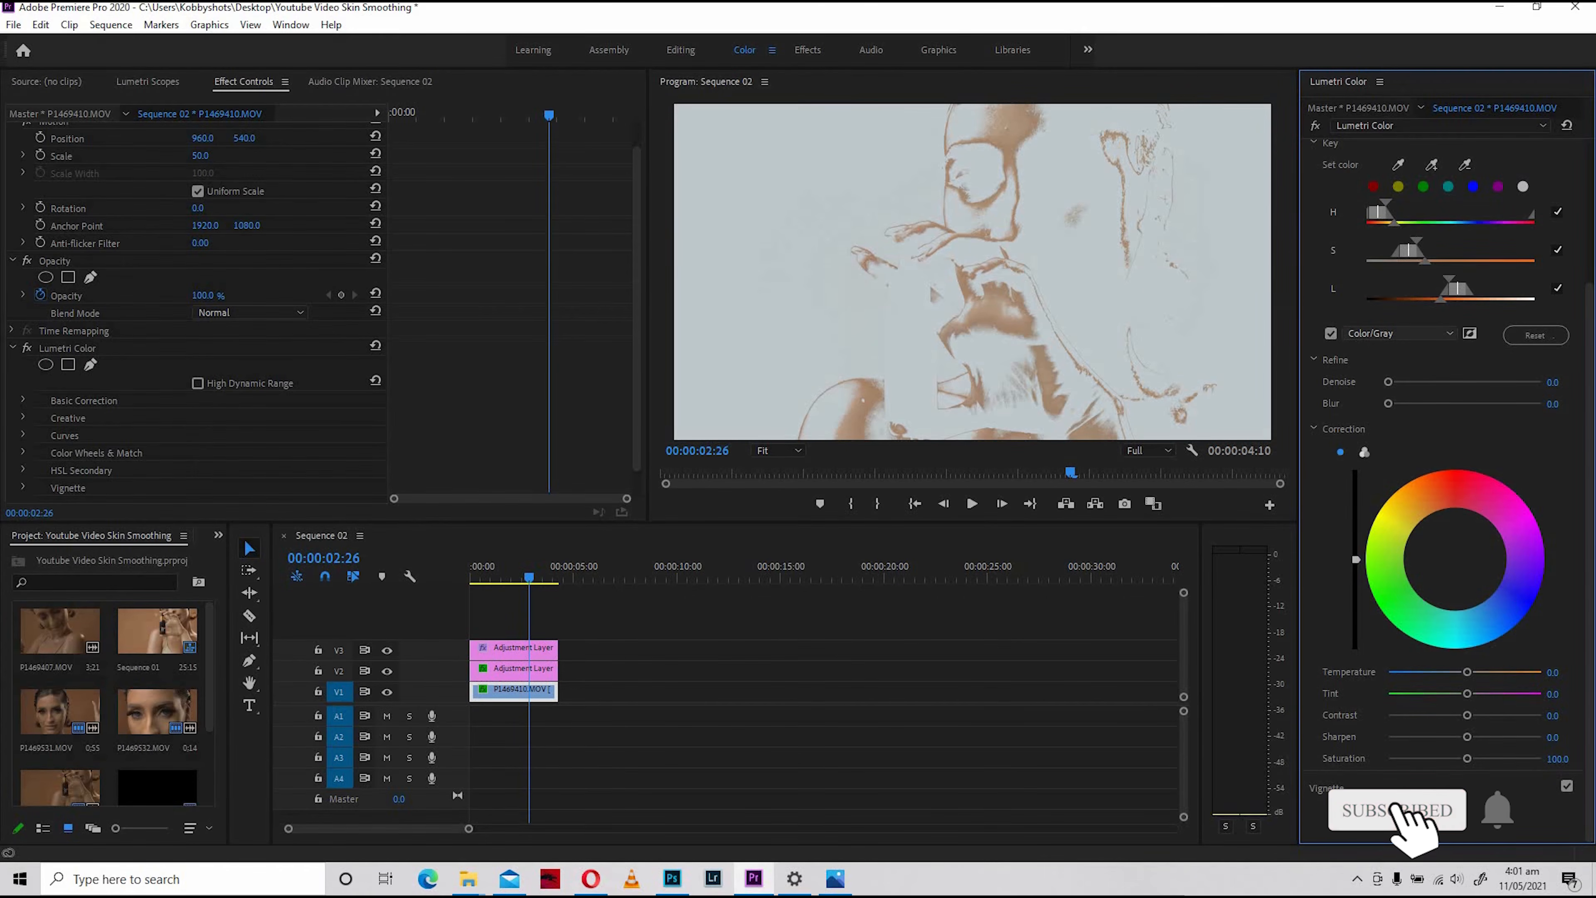
Compare the key mask in Color/Black and White/Black views, returning to Color/Gray
{"action": "left_click", "coordinate": [1398, 333]}
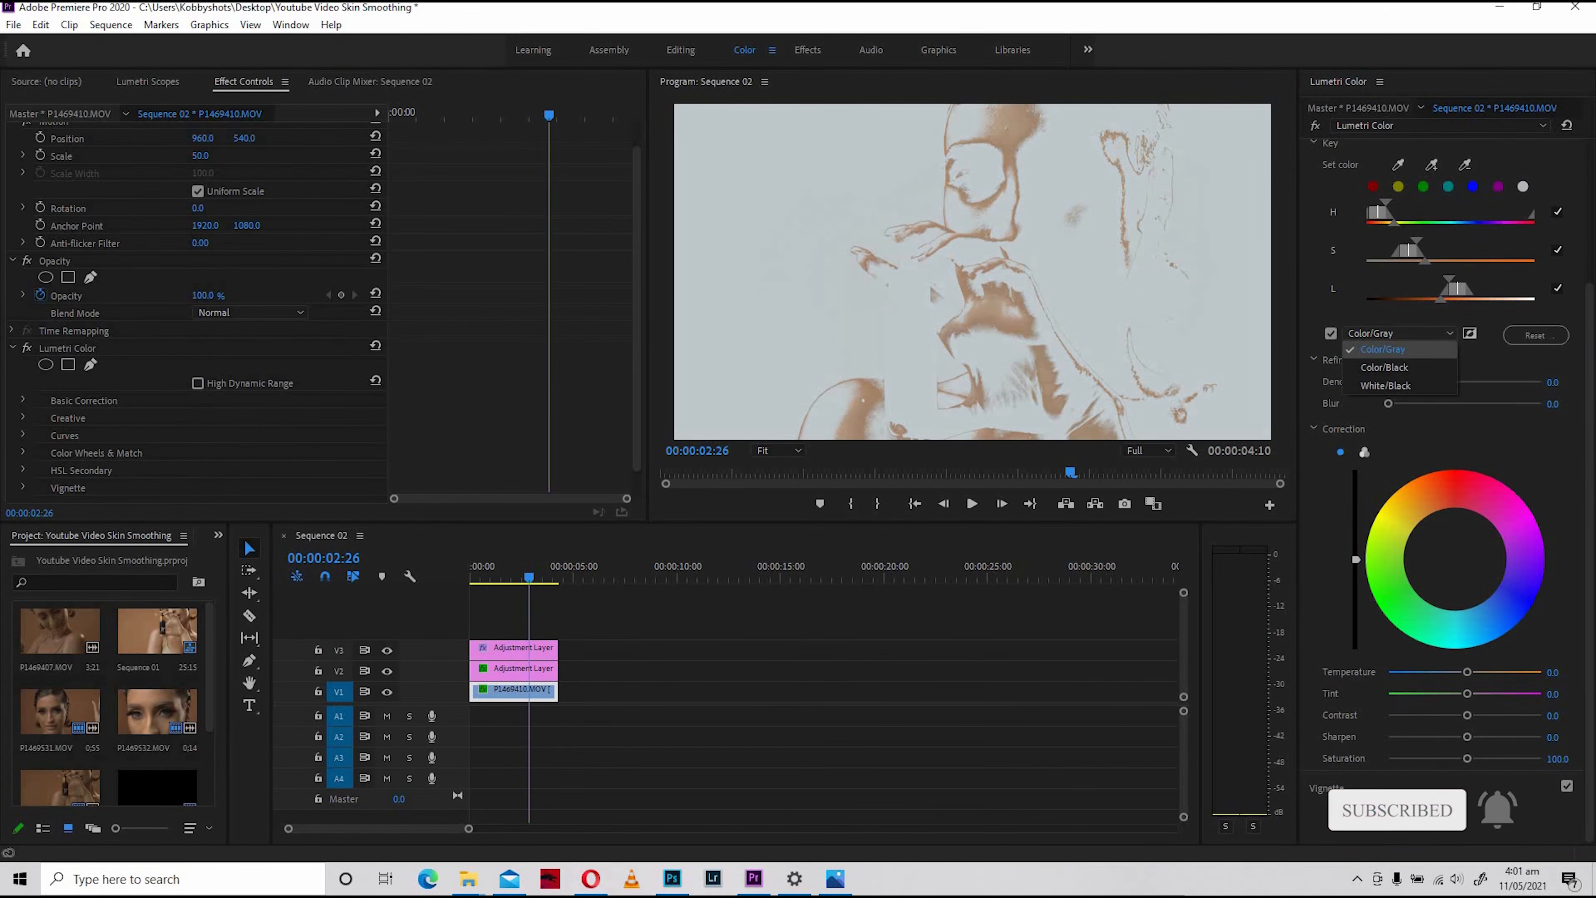
{"action": "left_click", "coordinate": [1384, 367]}
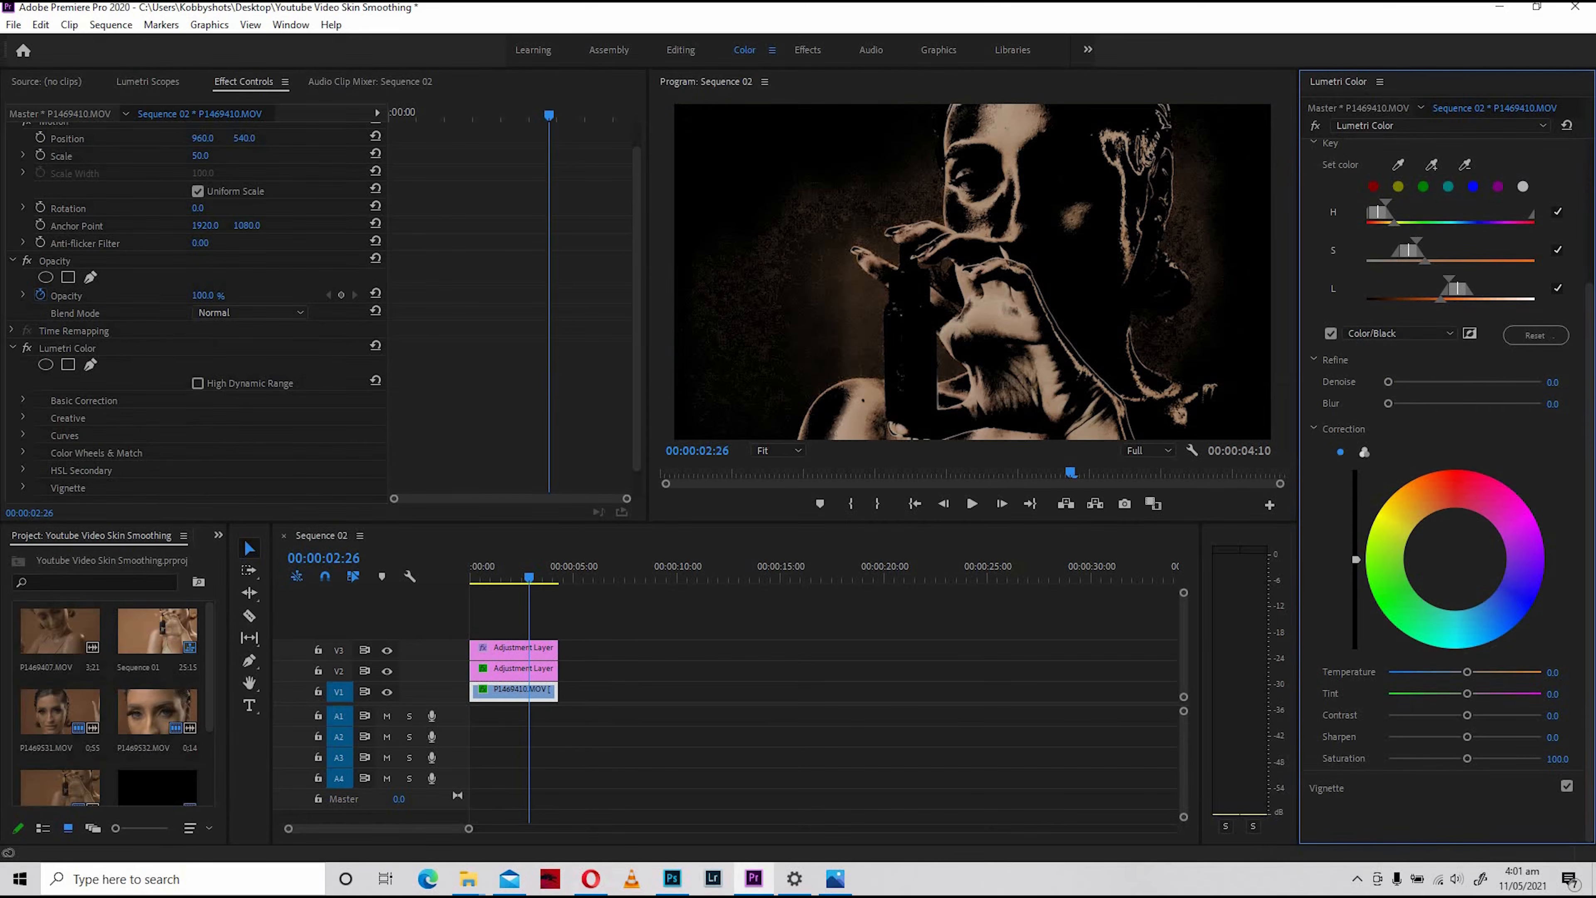
{"action": "left_click", "coordinate": [1399, 333]}
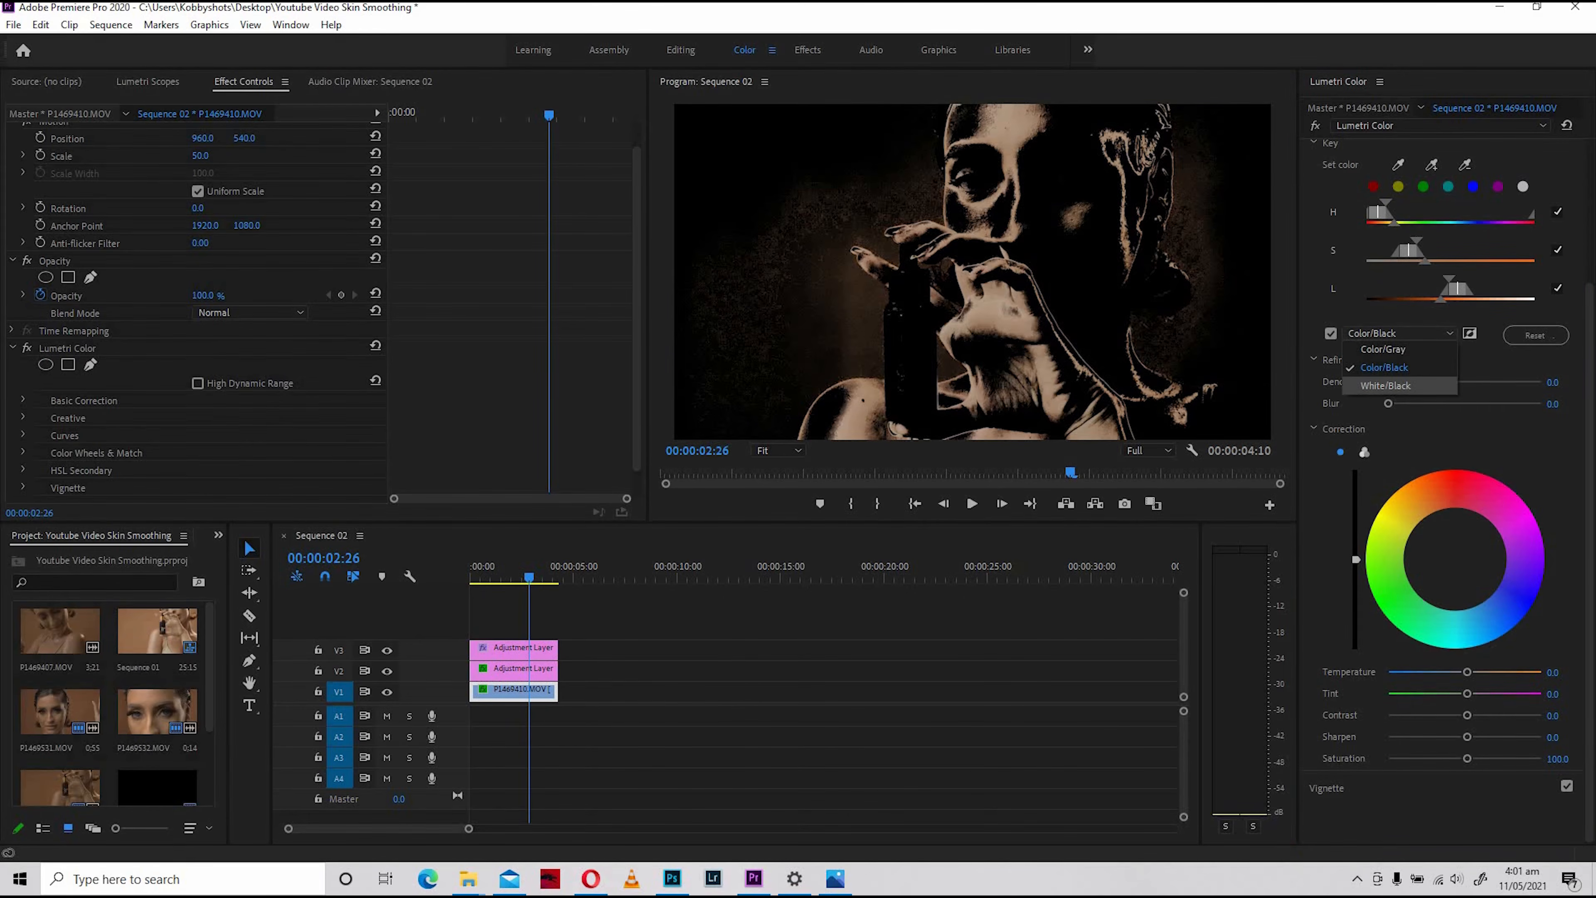
{"action": "left_click", "coordinate": [1386, 385]}
{"action": "left_click", "coordinate": [1399, 333]}
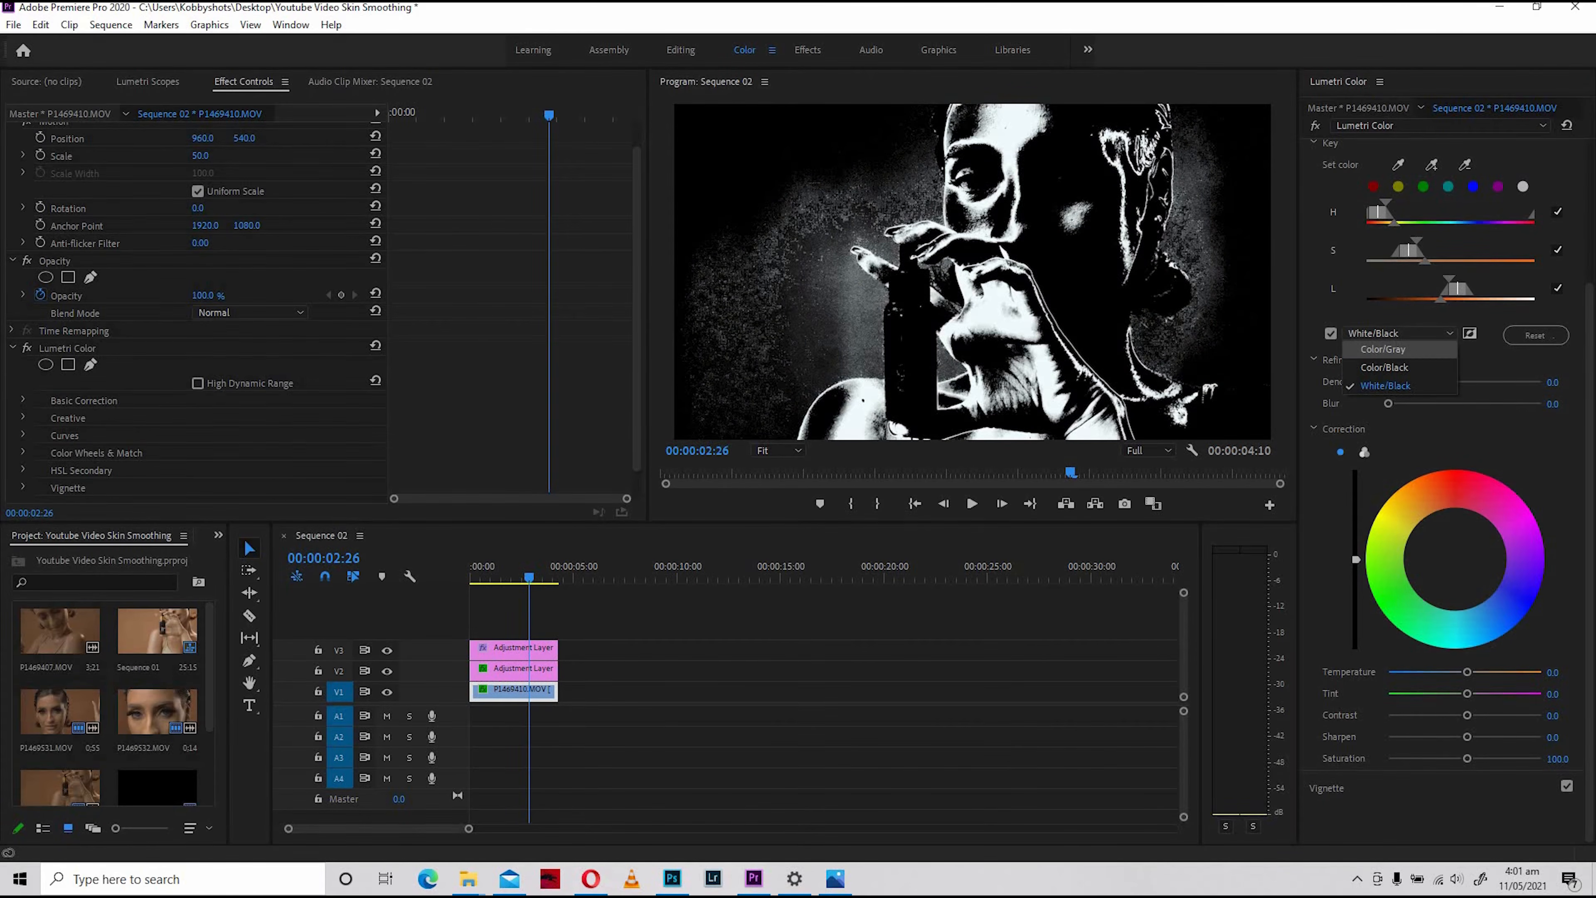
{"action": "left_click", "coordinate": [1382, 349]}
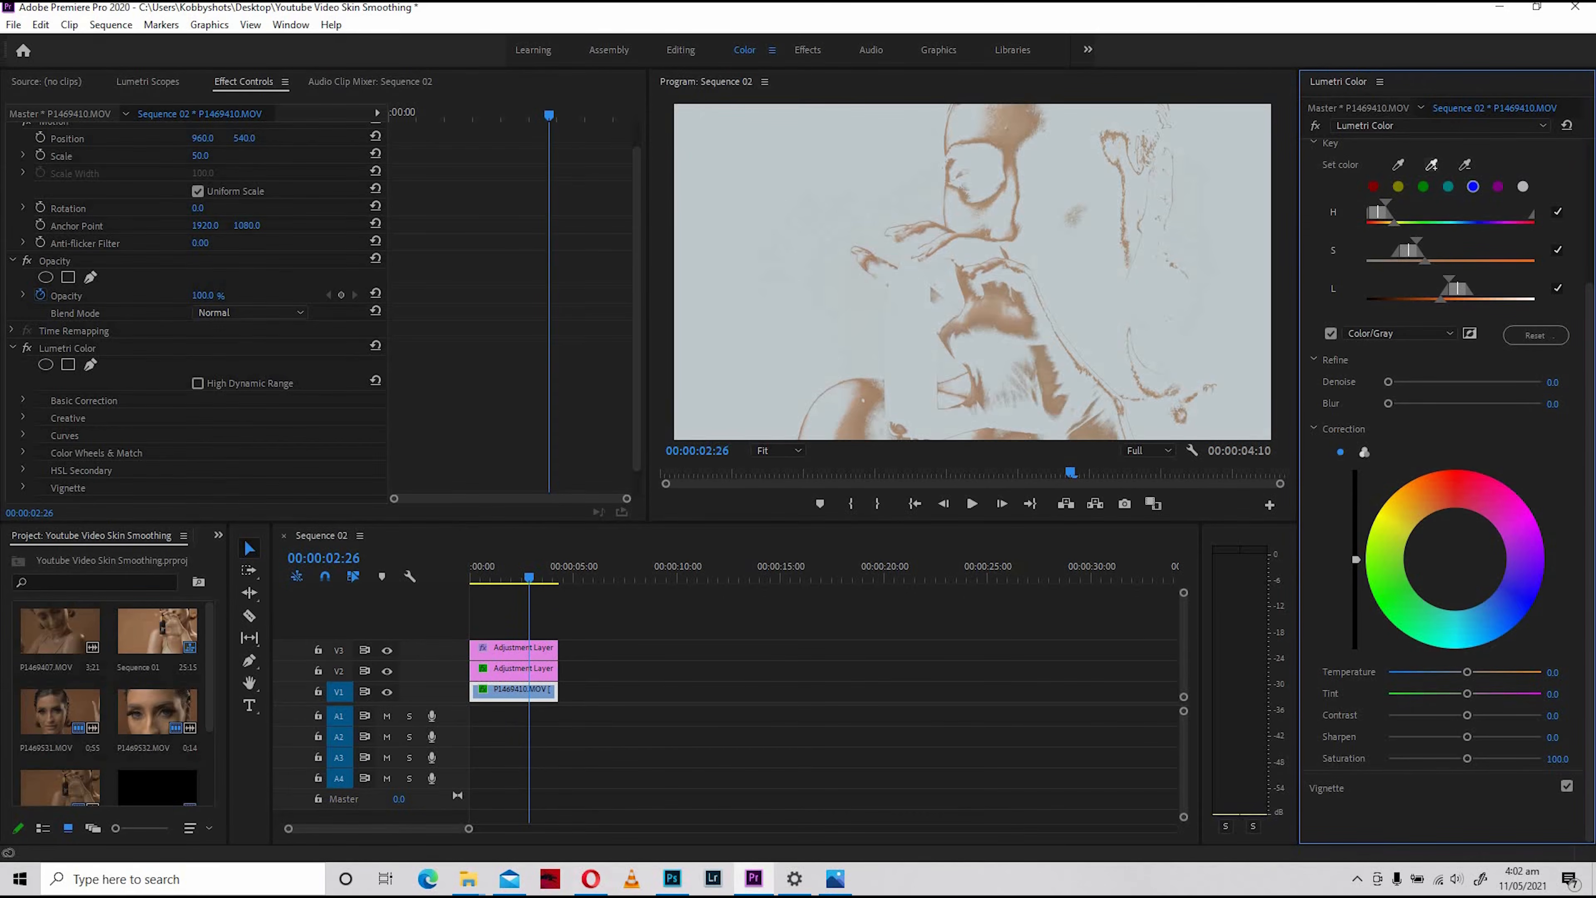
Add the shoulder skin tones to the HSL key and widen its luminance range to cover more of the skin
{"action": "left_click", "coordinate": [1431, 165]}
{"action": "left_click", "coordinate": [850, 402]}
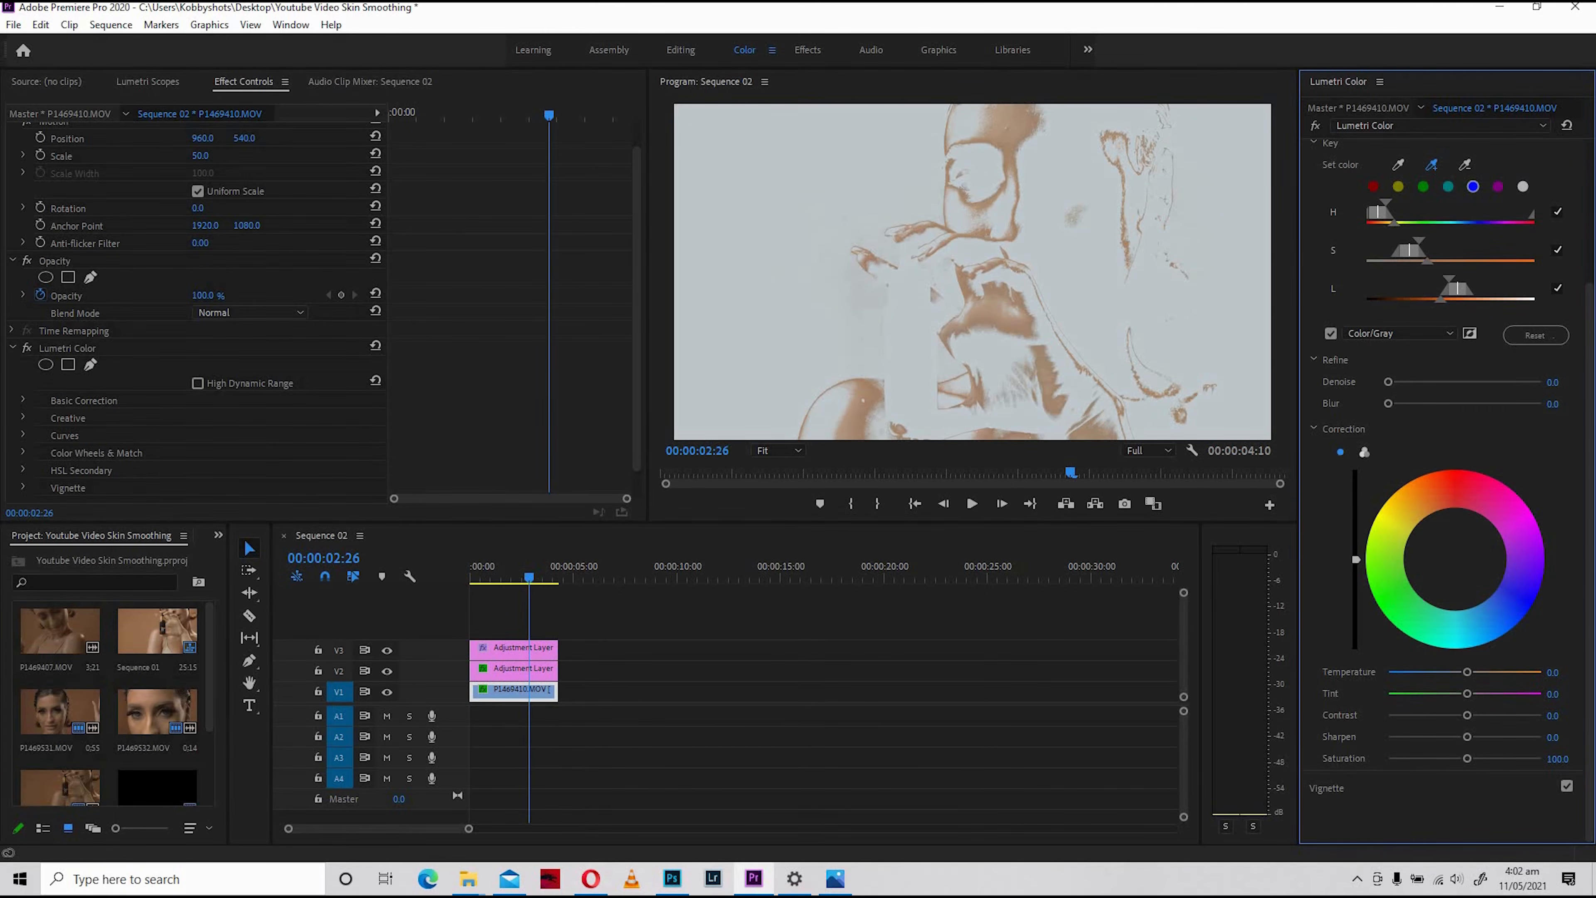
{"action": "left_click", "coordinate": [843, 406]}
{"action": "left_click", "coordinate": [832, 406]}
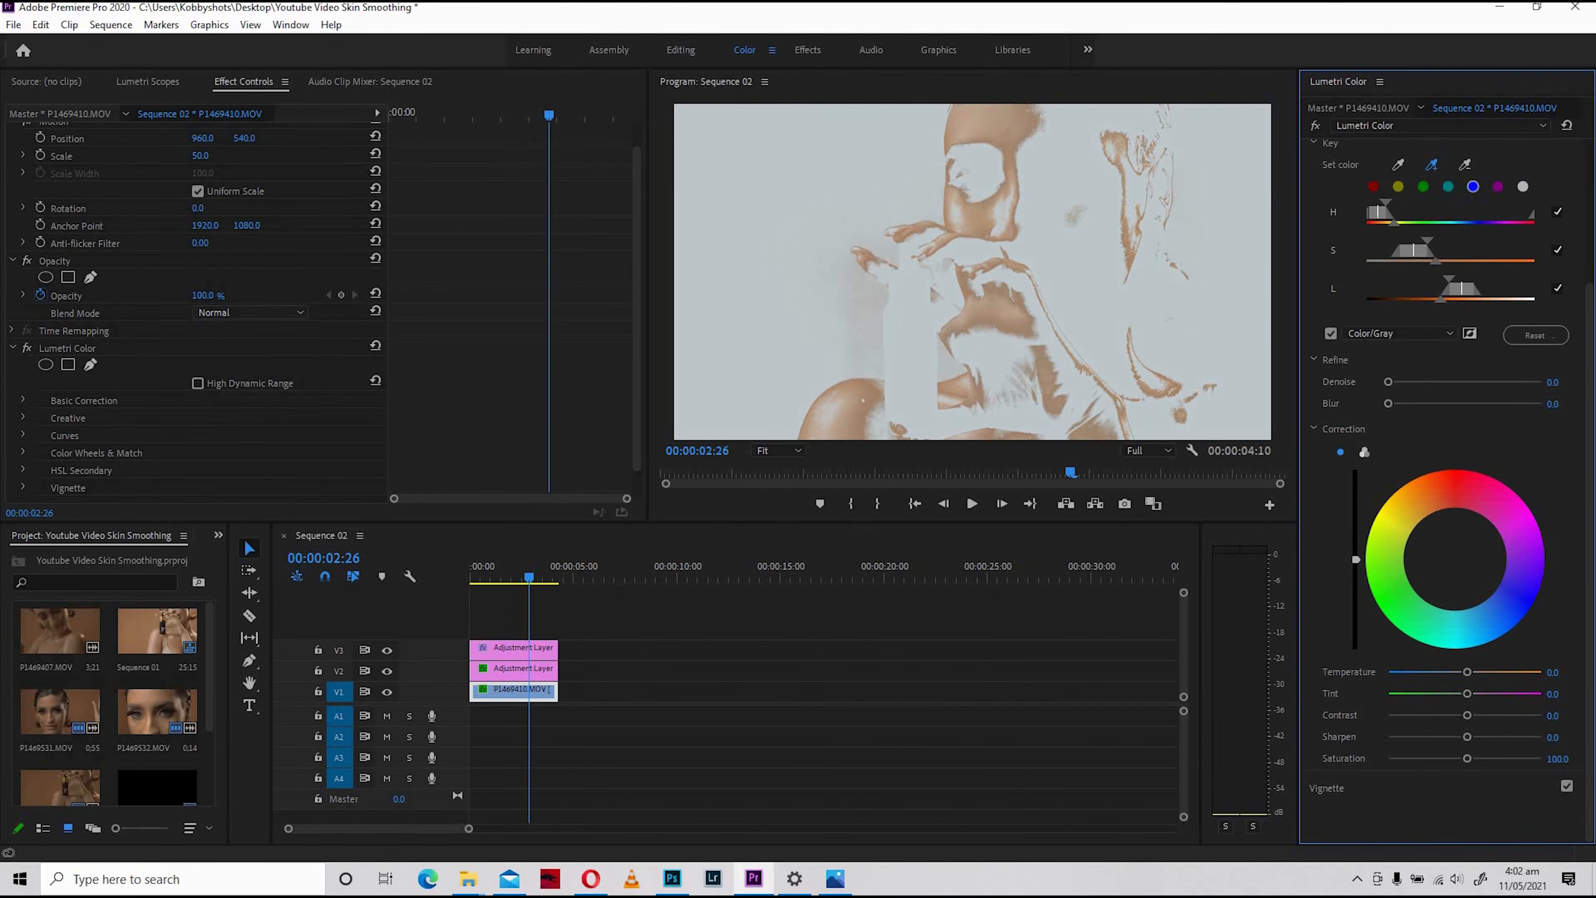
{"action": "mouse_move", "coordinate": [1449, 279]}
{"action": "left_mouse_down"}
{"action": "mouse_move", "coordinate": [1428, 279]}
{"action": "mouse_move", "coordinate": [1474, 279]}
{"action": "left_mouse_up"}
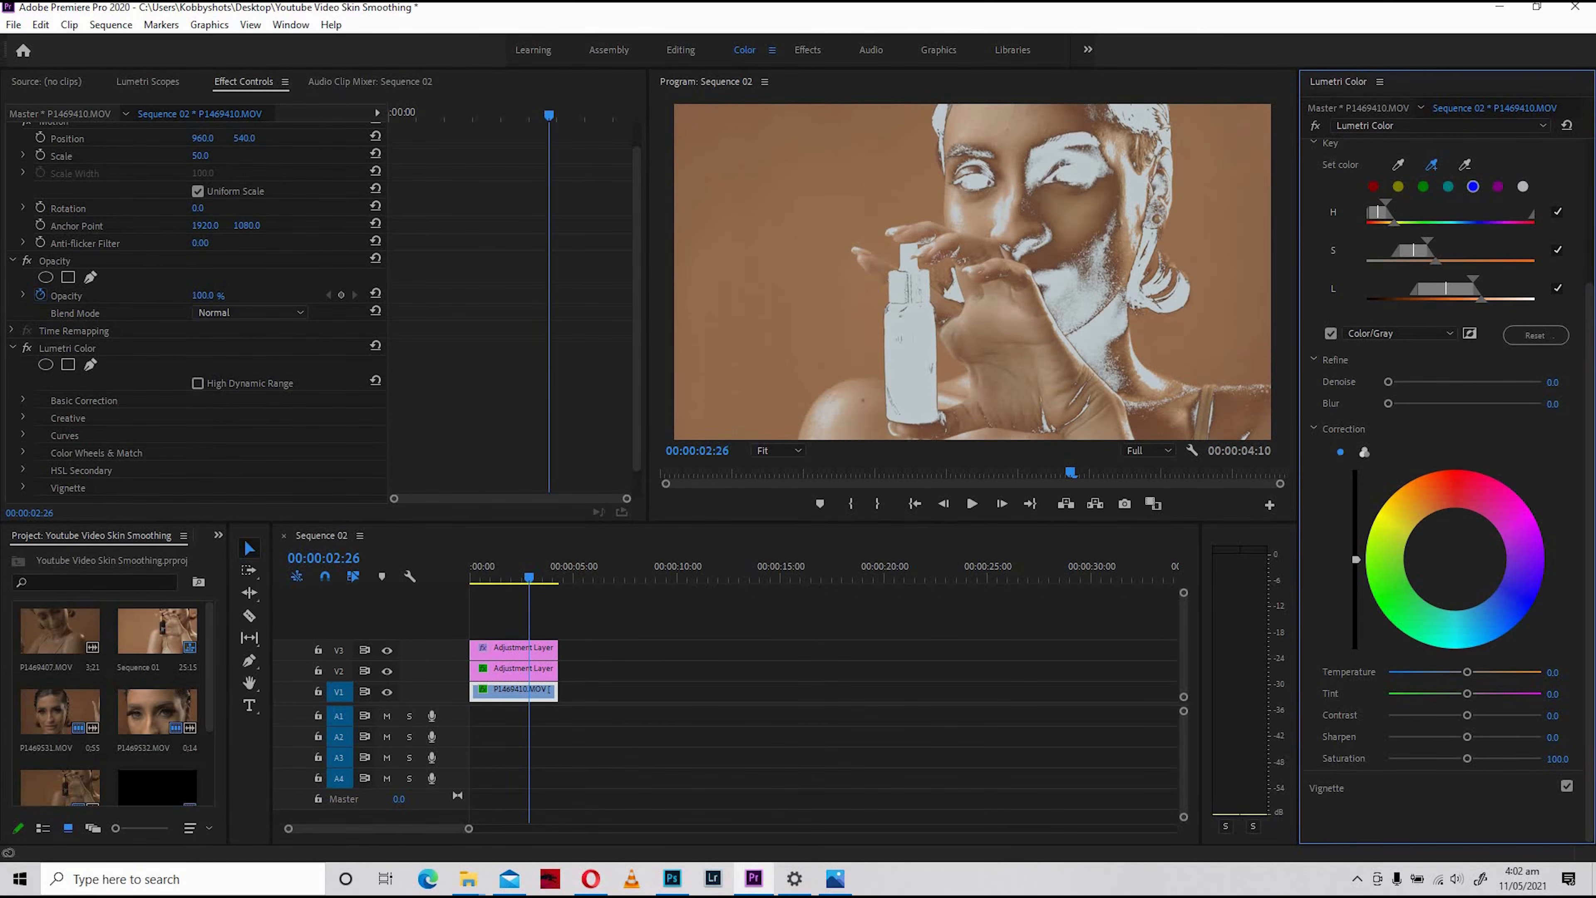
Add the darker tones between the ear, jaw and neck to the skin key and check the mask on nearby frames
{"action": "left_click", "coordinate": [1135, 217]}
{"action": "left_click_drag", "start_coordinate": [1134, 217], "coordinate": [1093, 321]}
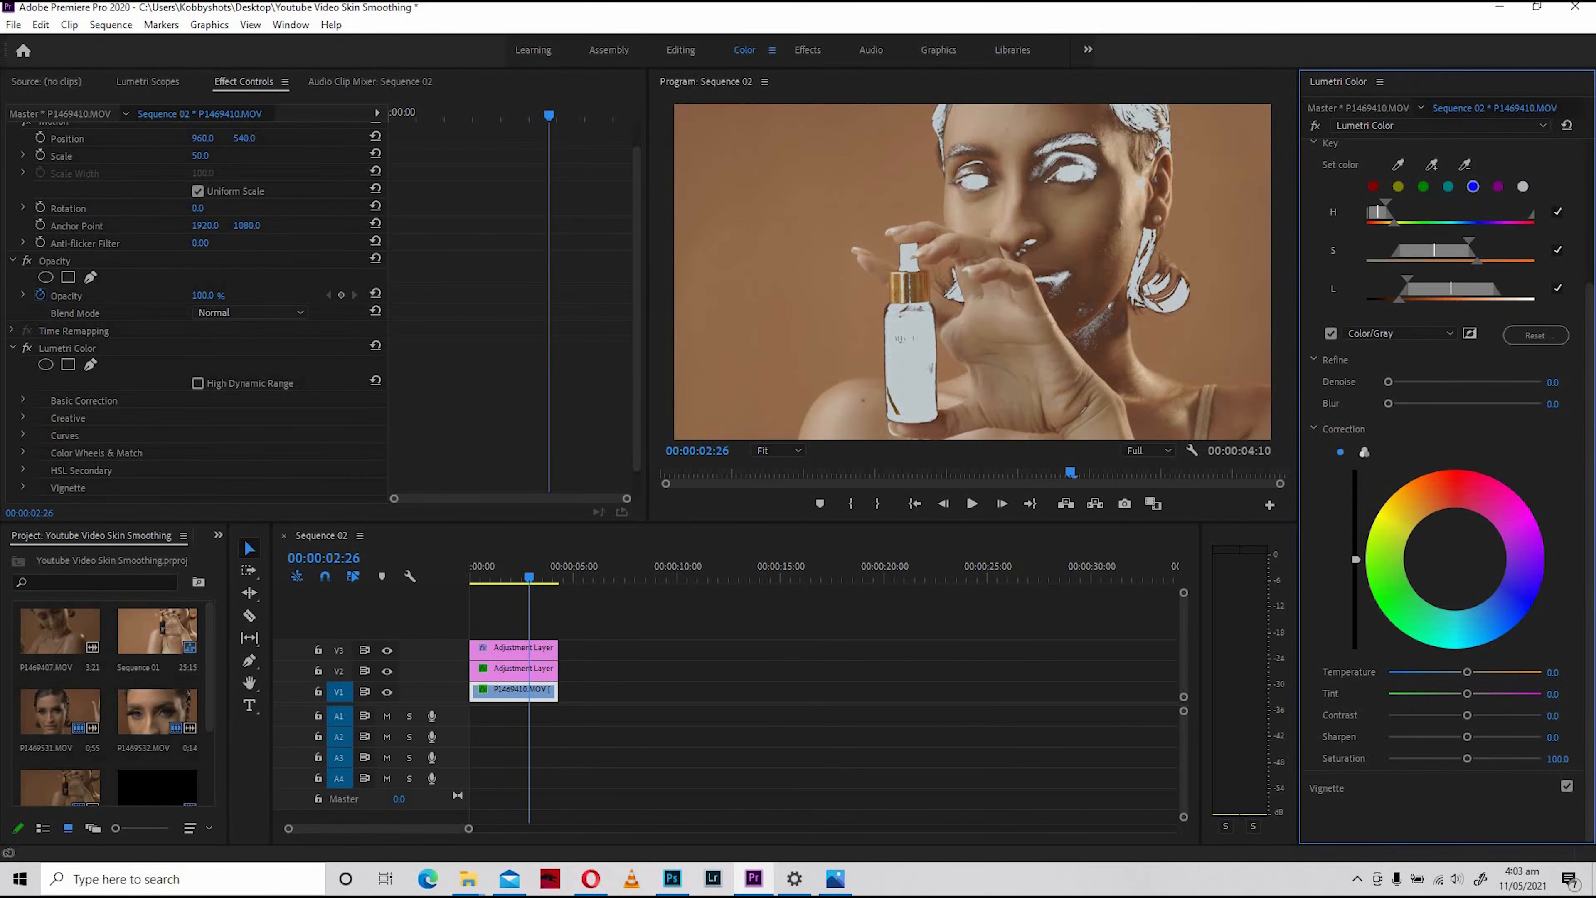
{"action": "left_click", "coordinate": [1432, 164]}
{"action": "left_click_drag", "start_coordinate": [1100, 314], "coordinate": [1082, 334]}
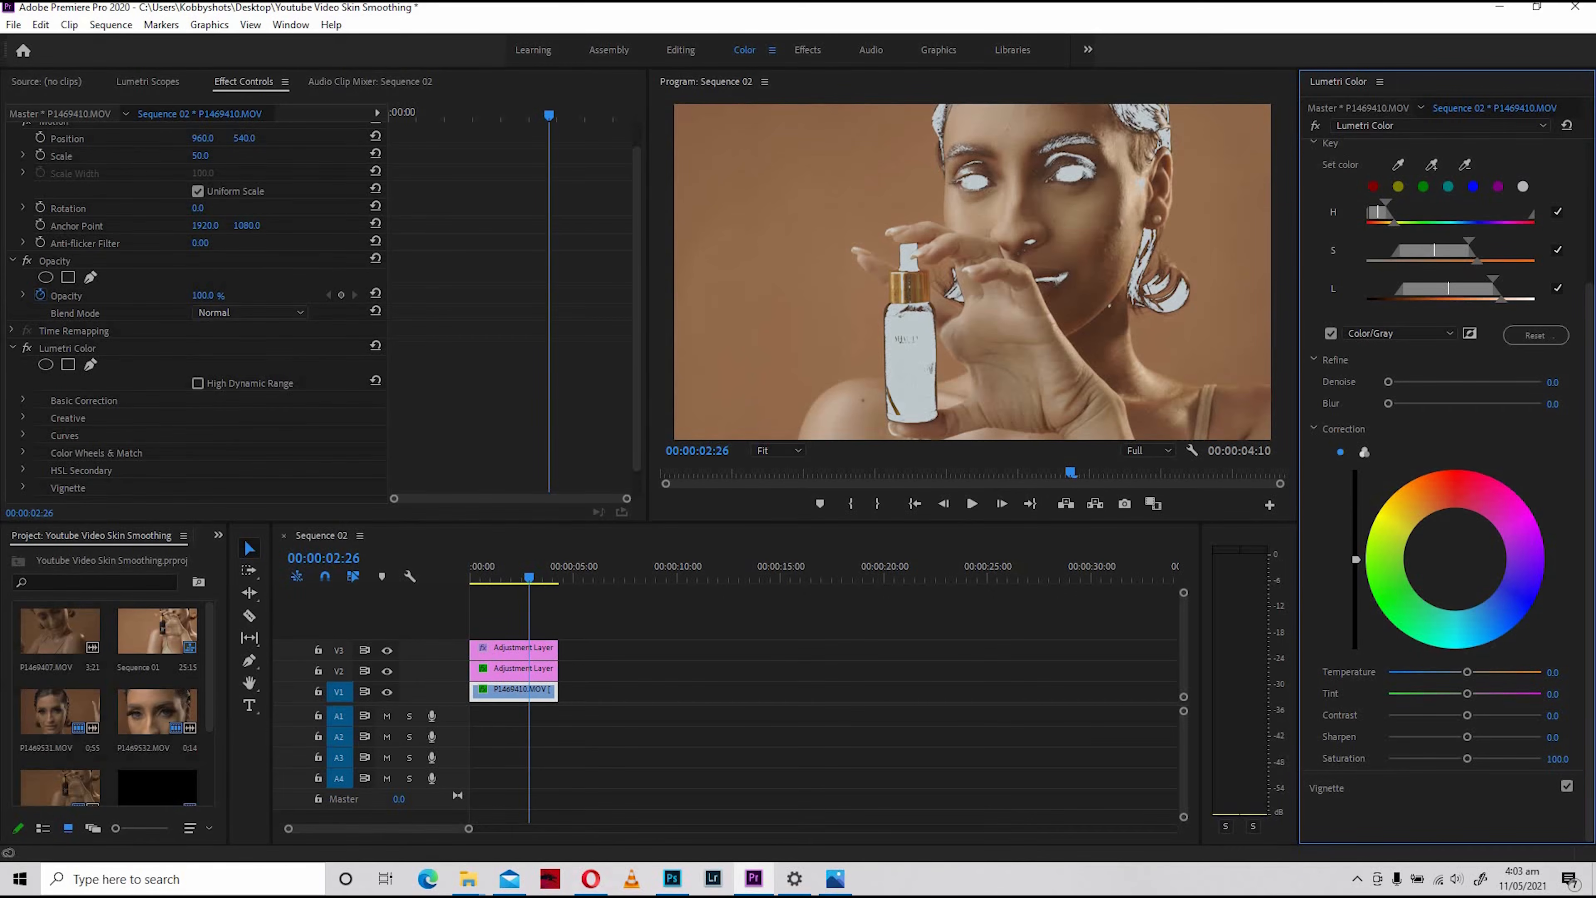
{"action": "left_click", "coordinate": [501, 569]}
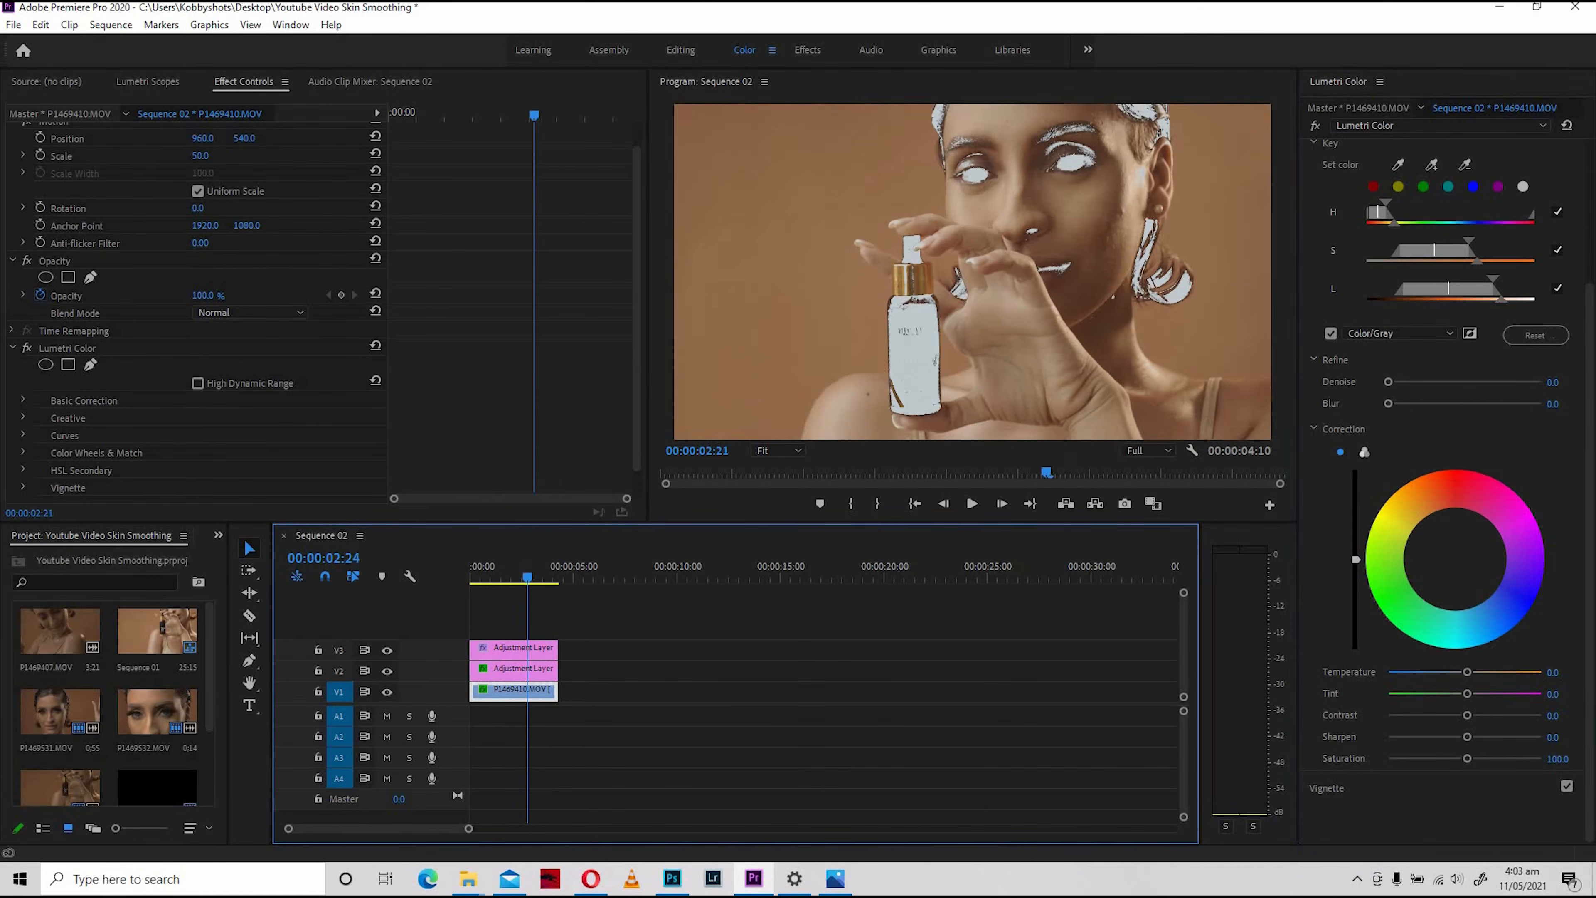
{"action": "mouse_move", "coordinate": [502, 573]}
{"action": "left_mouse_down"}
{"action": "mouse_move", "coordinate": [548, 573]}
{"action": "mouse_move", "coordinate": [509, 573]}
{"action": "mouse_move", "coordinate": [531, 573]}
{"action": "left_mouse_up"}
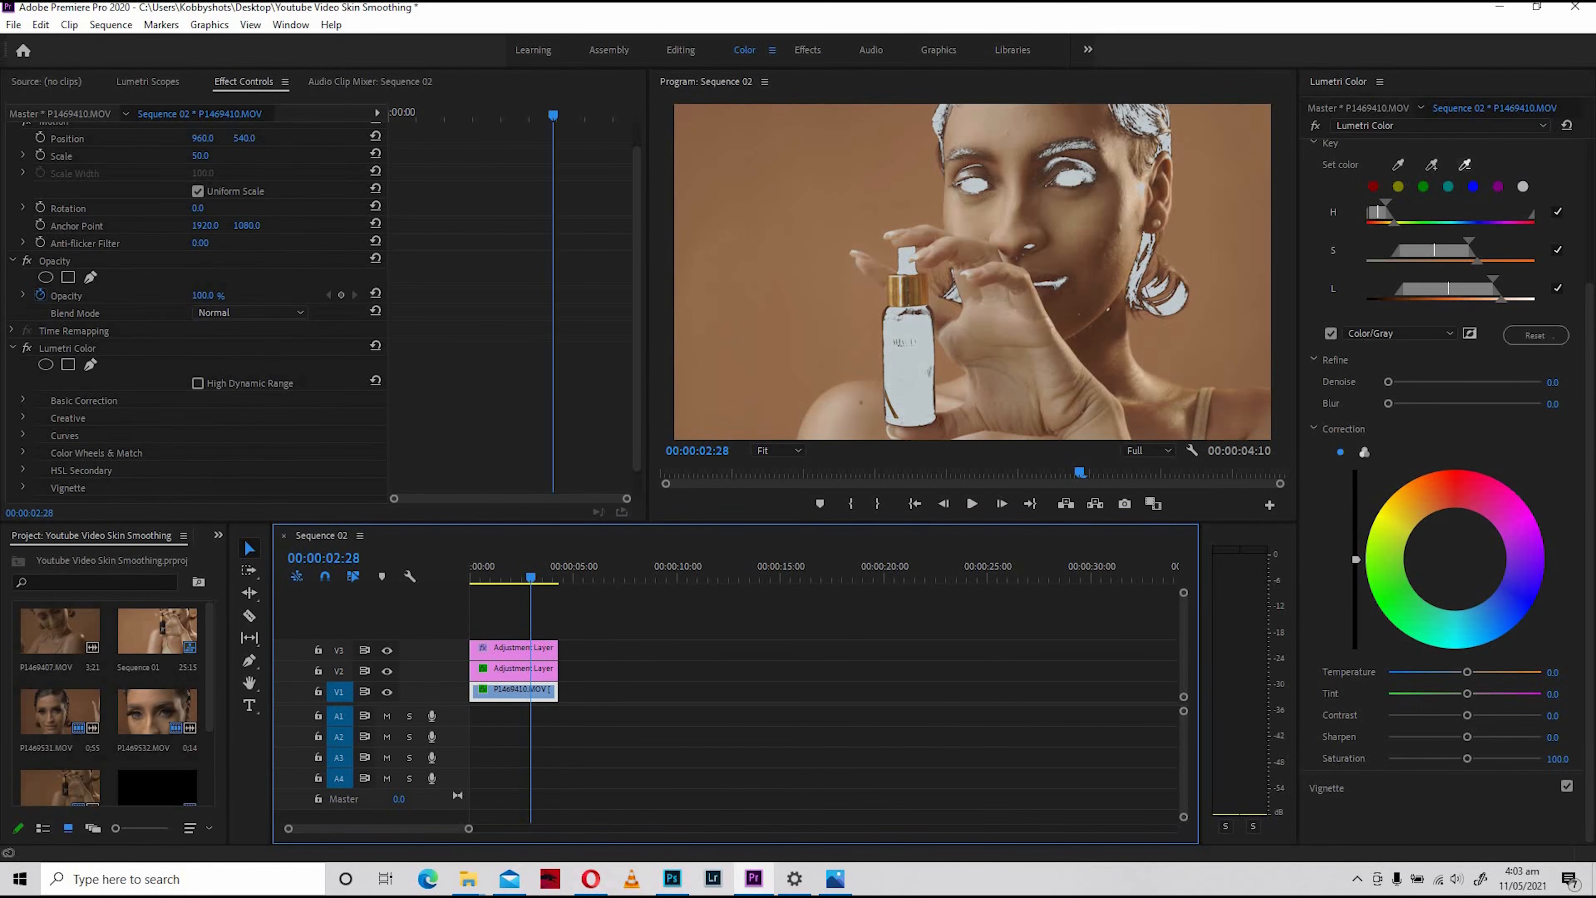
Try to remove the lip color from the skin key
{"action": "left_click", "coordinate": [1465, 164]}
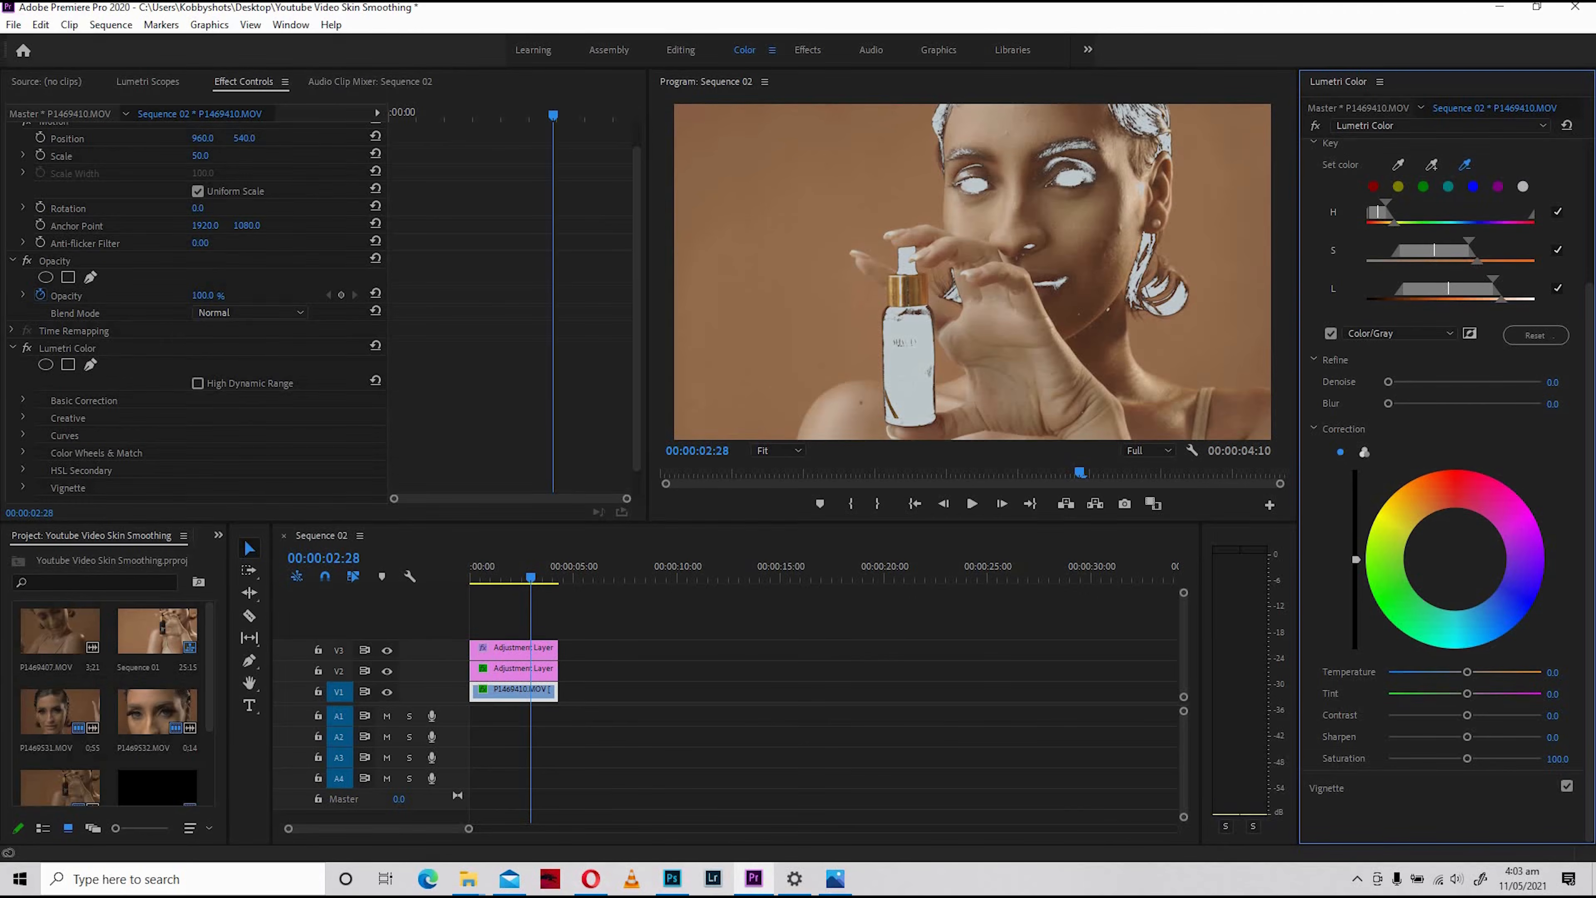
{"action": "left_click", "coordinate": [1052, 290]}
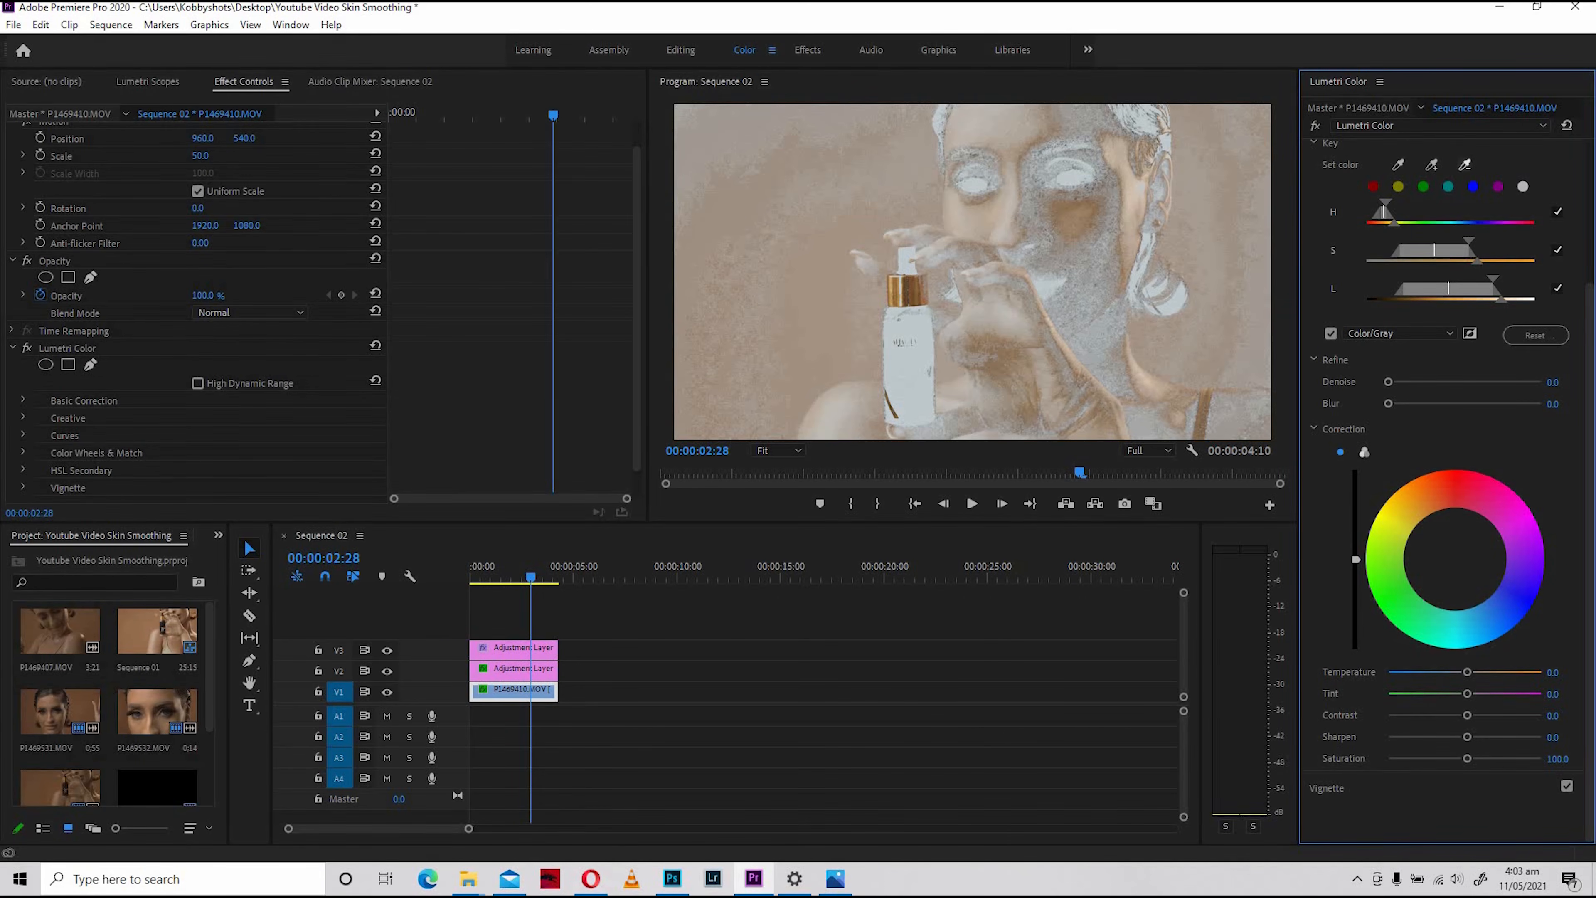
{"action": "left_click", "coordinate": [1465, 165]}
Add the cheek, jaw and neck tones back into the skin key
{"action": "left_click", "coordinate": [1432, 165]}
{"action": "left_click", "coordinate": [1093, 277]}
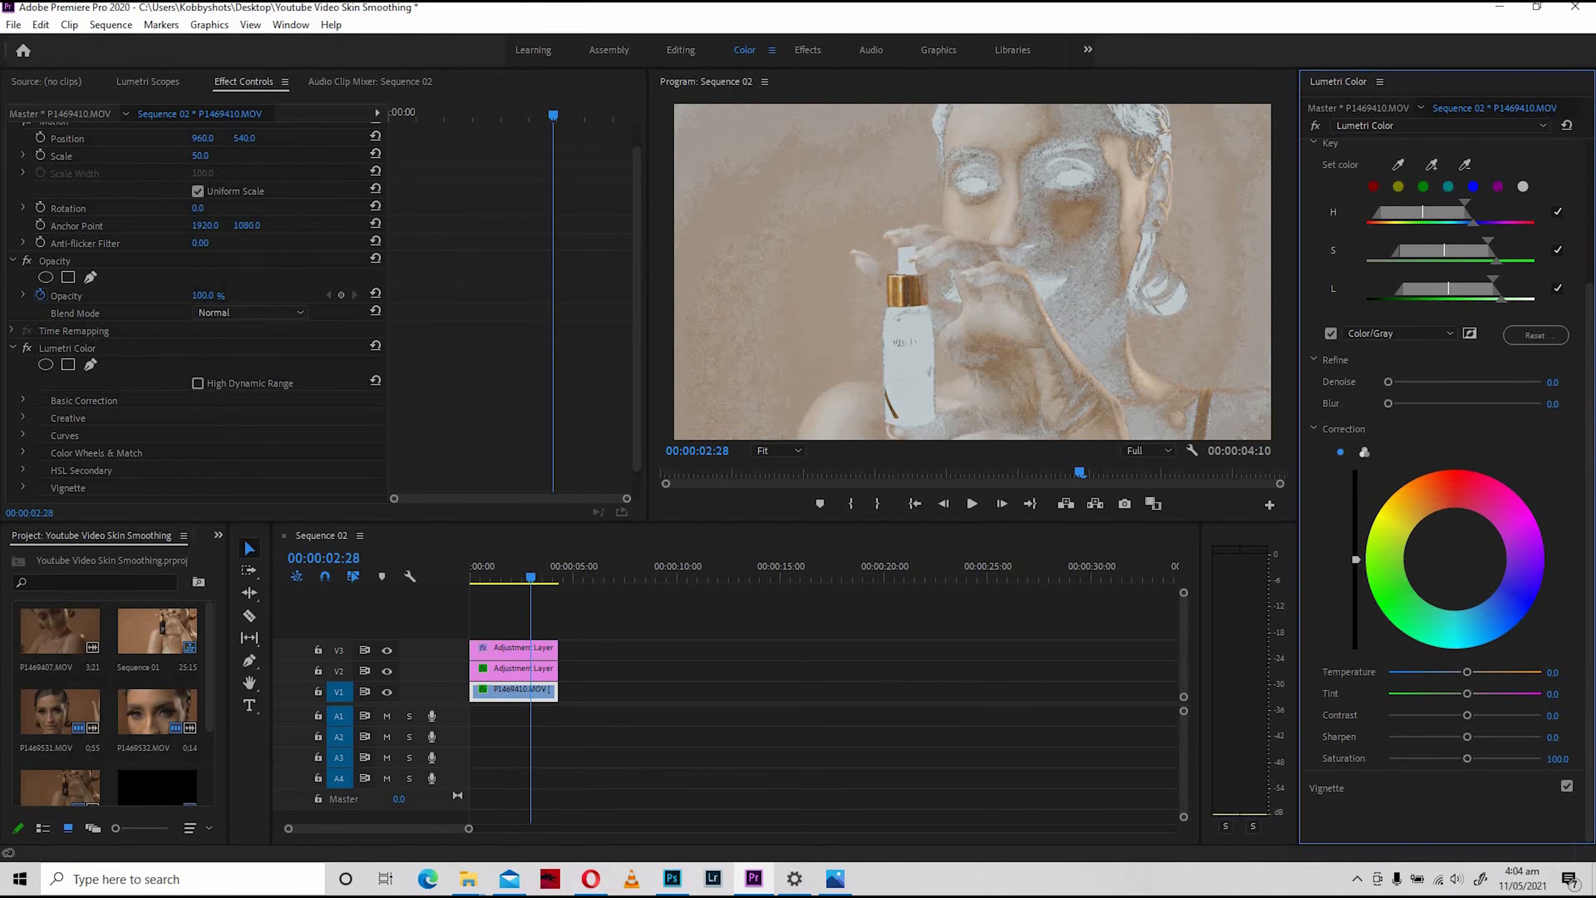
{"action": "left_click", "coordinate": [1432, 165]}
{"action": "left_click", "coordinate": [1073, 241]}
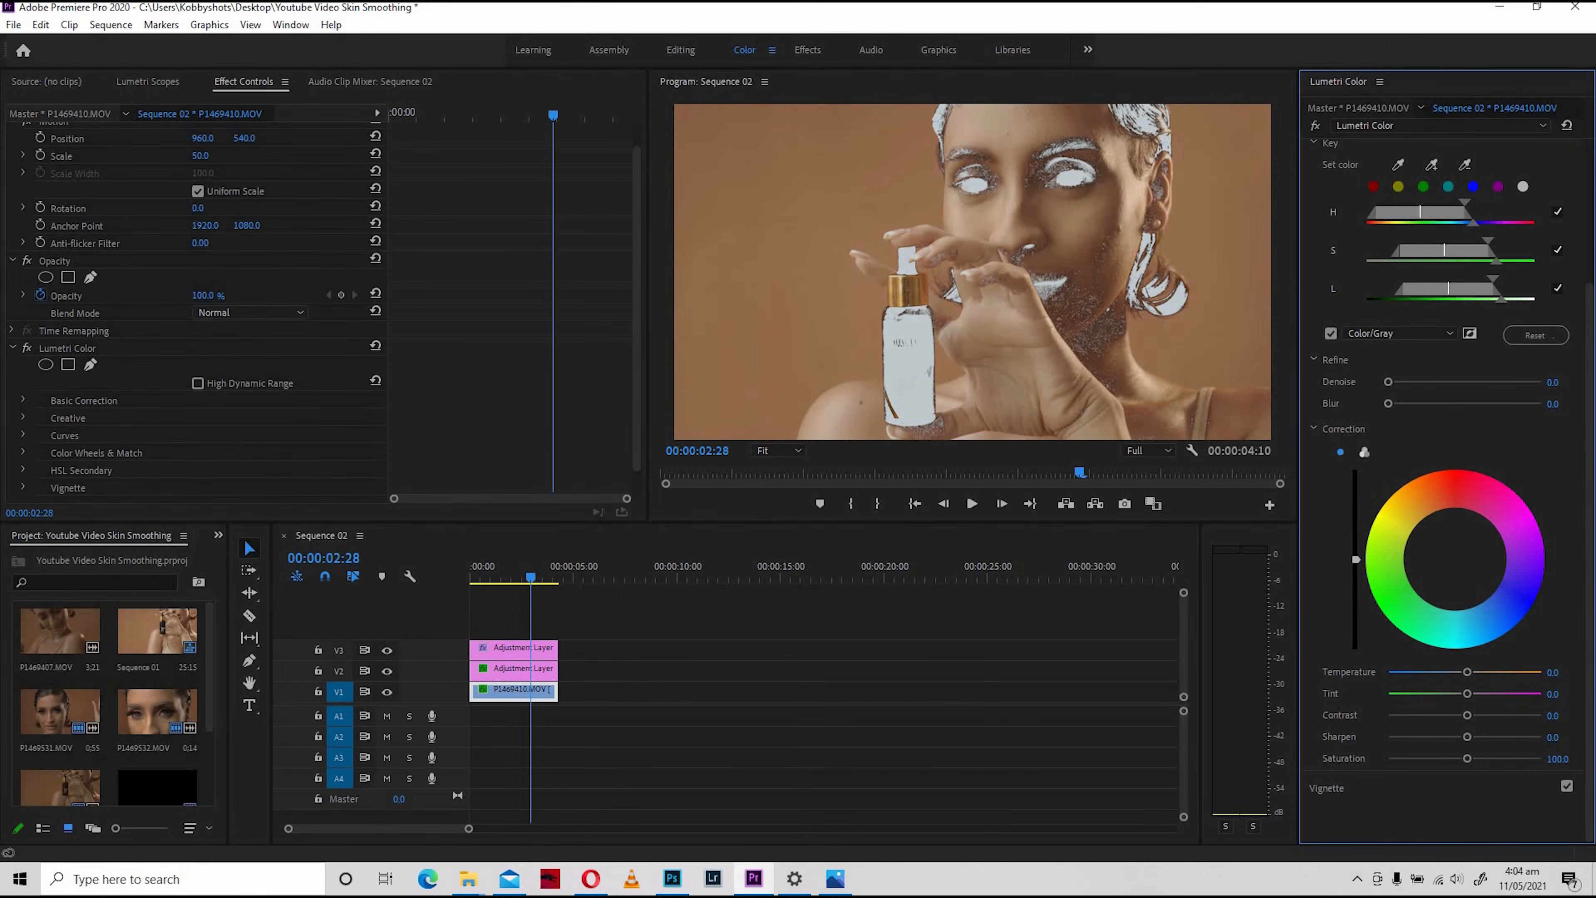
{"action": "left_click", "coordinate": [1431, 165]}
{"action": "left_click", "coordinate": [1092, 333]}
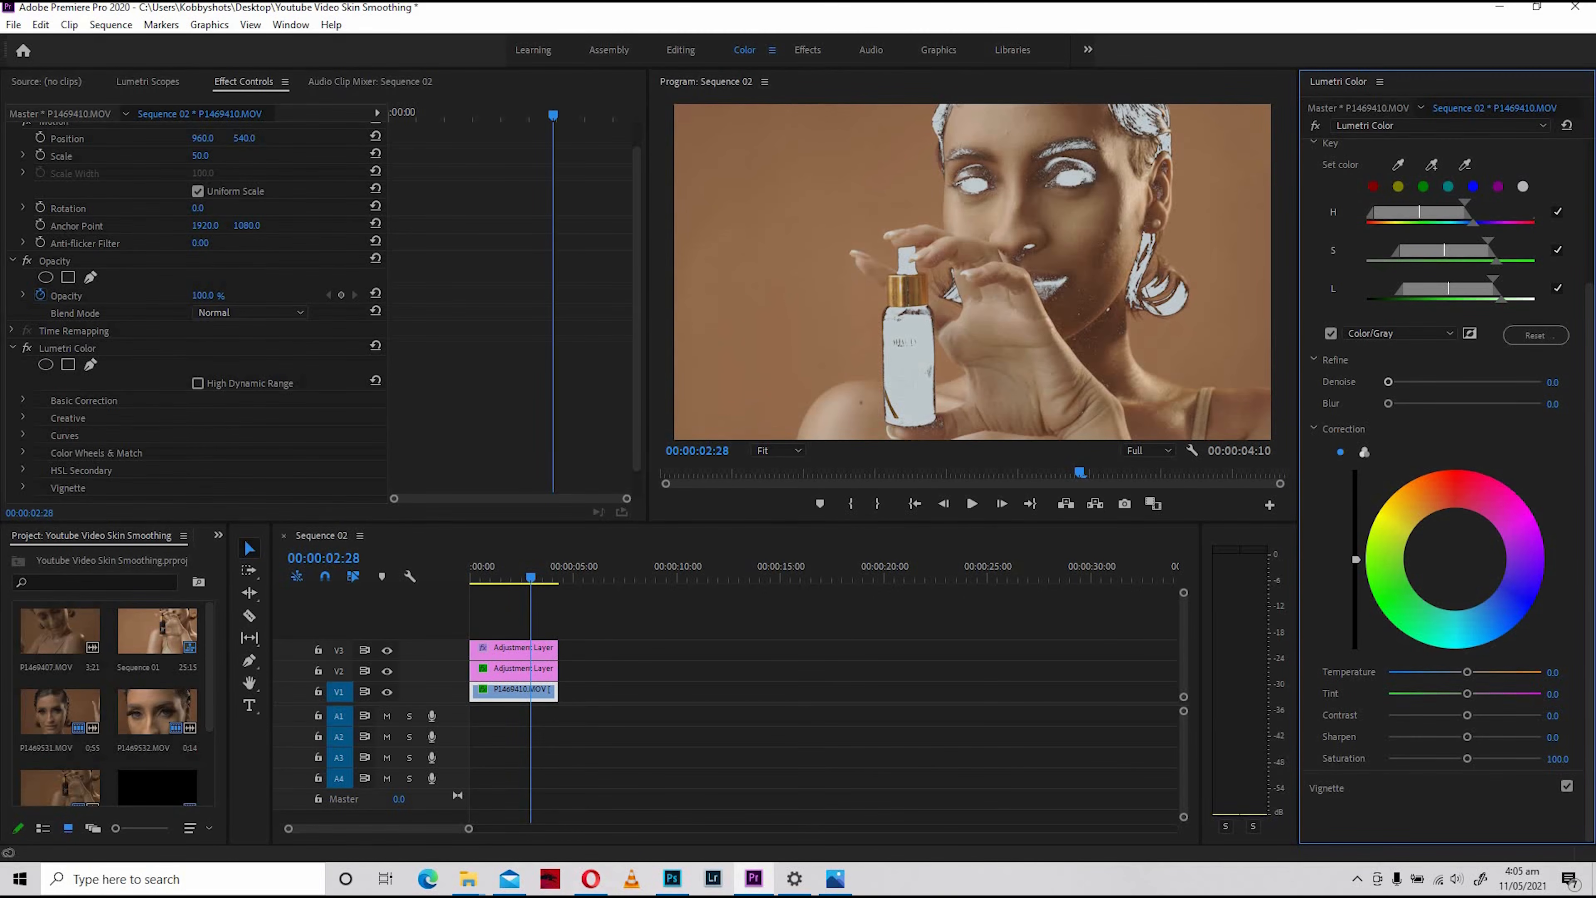
Refine the skin mask with Denoise at 51.9 and Blur at 18.2
{"action": "left_click_drag", "start_coordinate": [1389, 381], "coordinate": [1468, 382]}
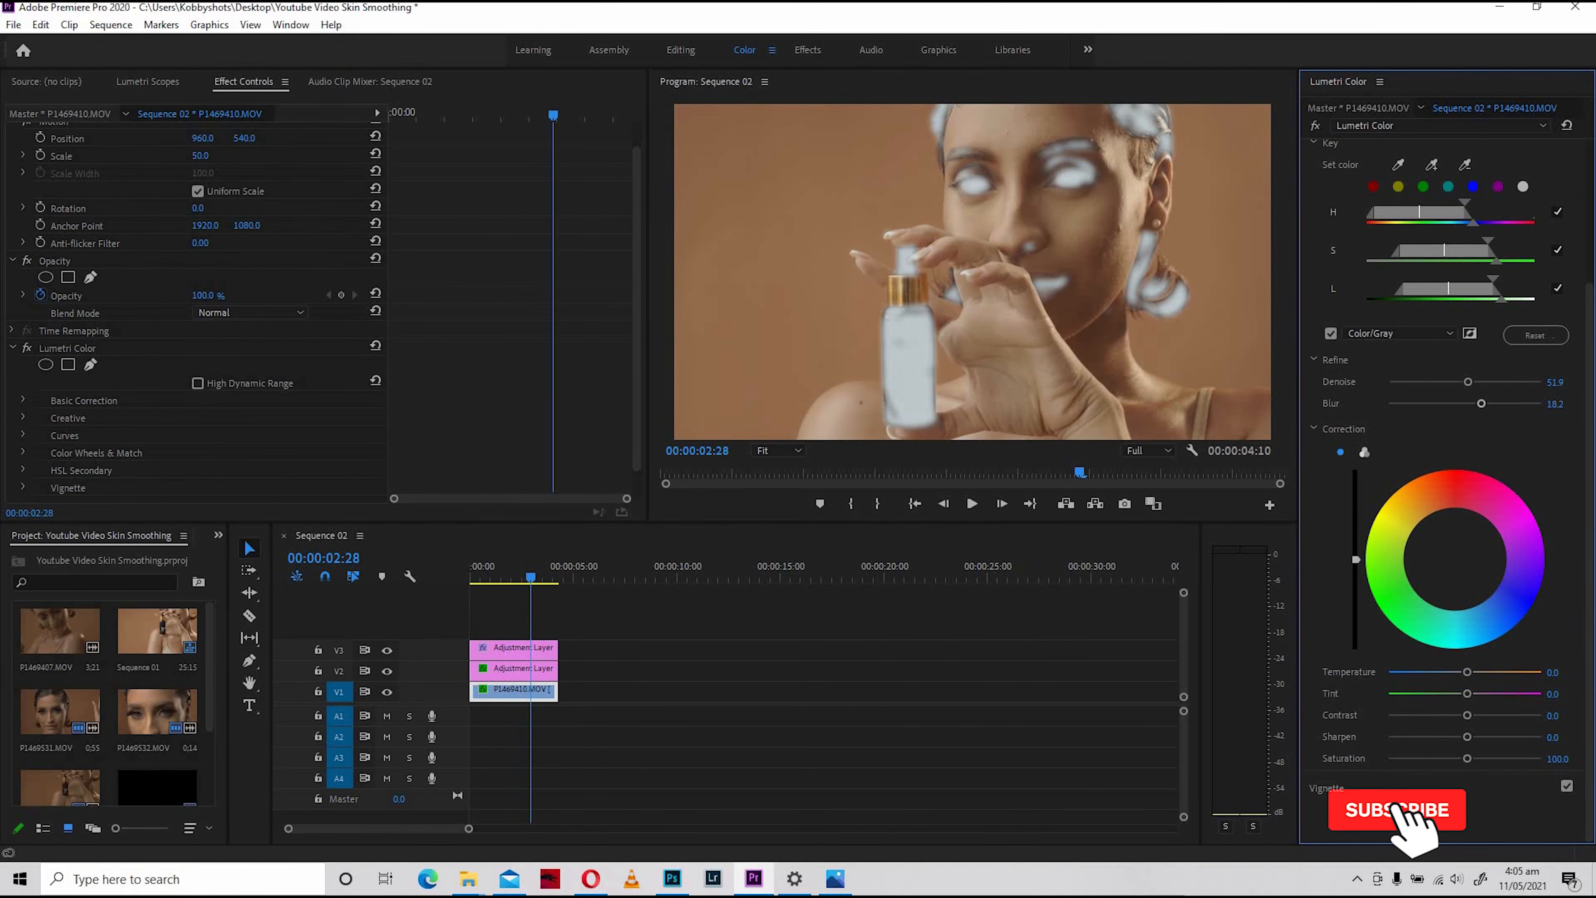
Raise the skin key's Denoise to 67.6 and Blur to 22.5, and lower the correction's Sharpen to -92.4
{"action": "left_click_drag", "start_coordinate": [1468, 381], "coordinate": [1504, 403]}
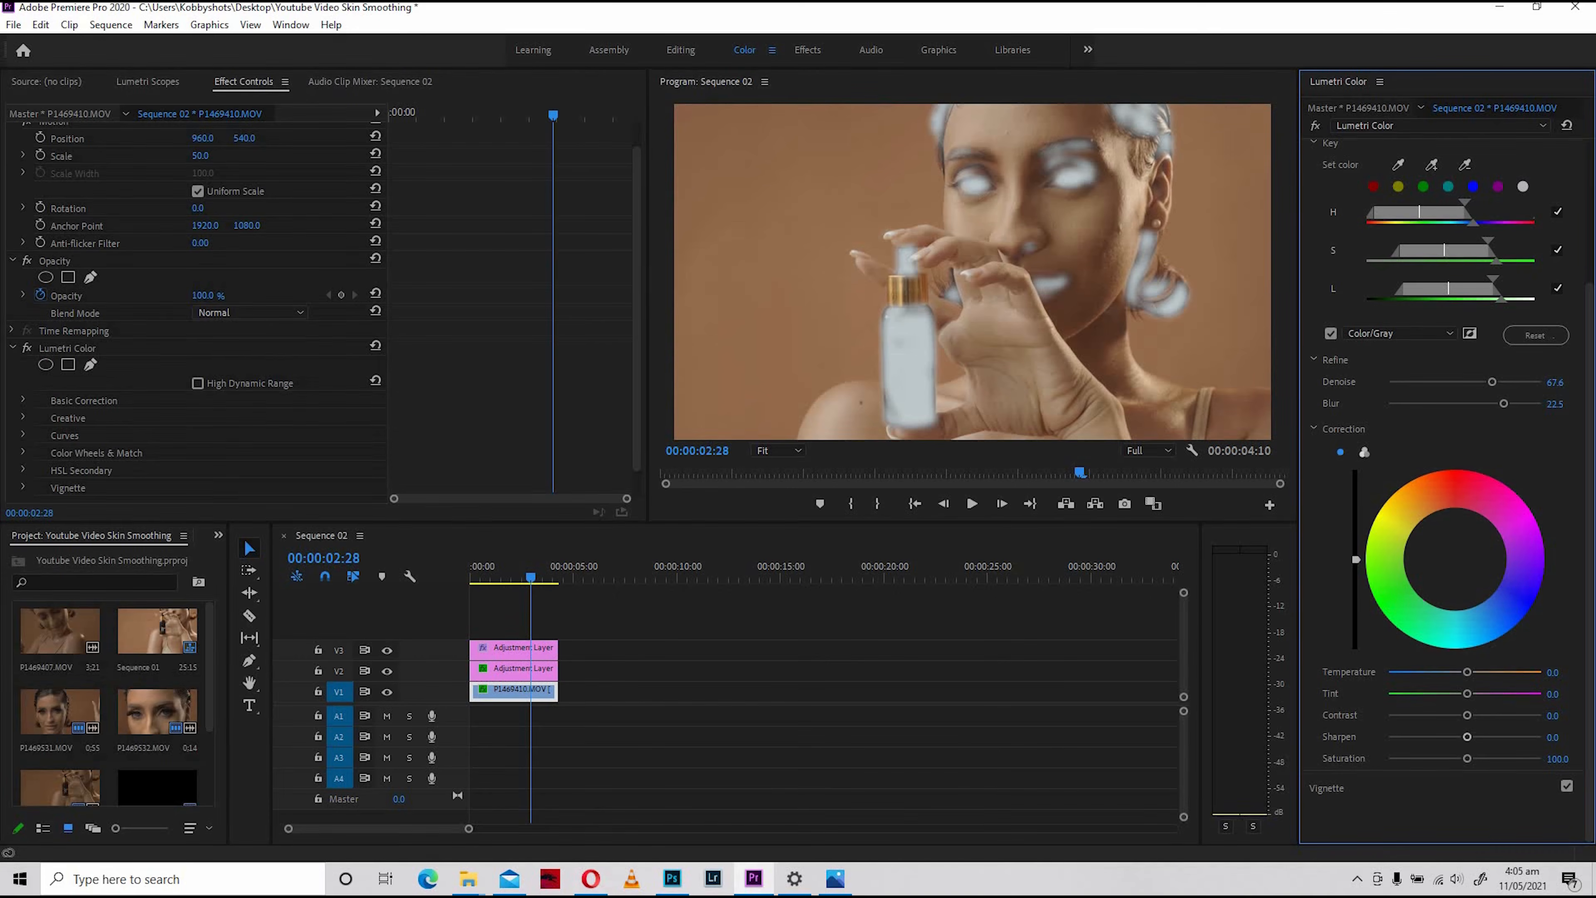
{"action": "mouse_move", "coordinate": [1467, 736]}
{"action": "left_mouse_down"}
{"action": "mouse_move", "coordinate": [1406, 736]}
{"action": "mouse_move", "coordinate": [1467, 736]}
{"action": "left_mouse_up"}
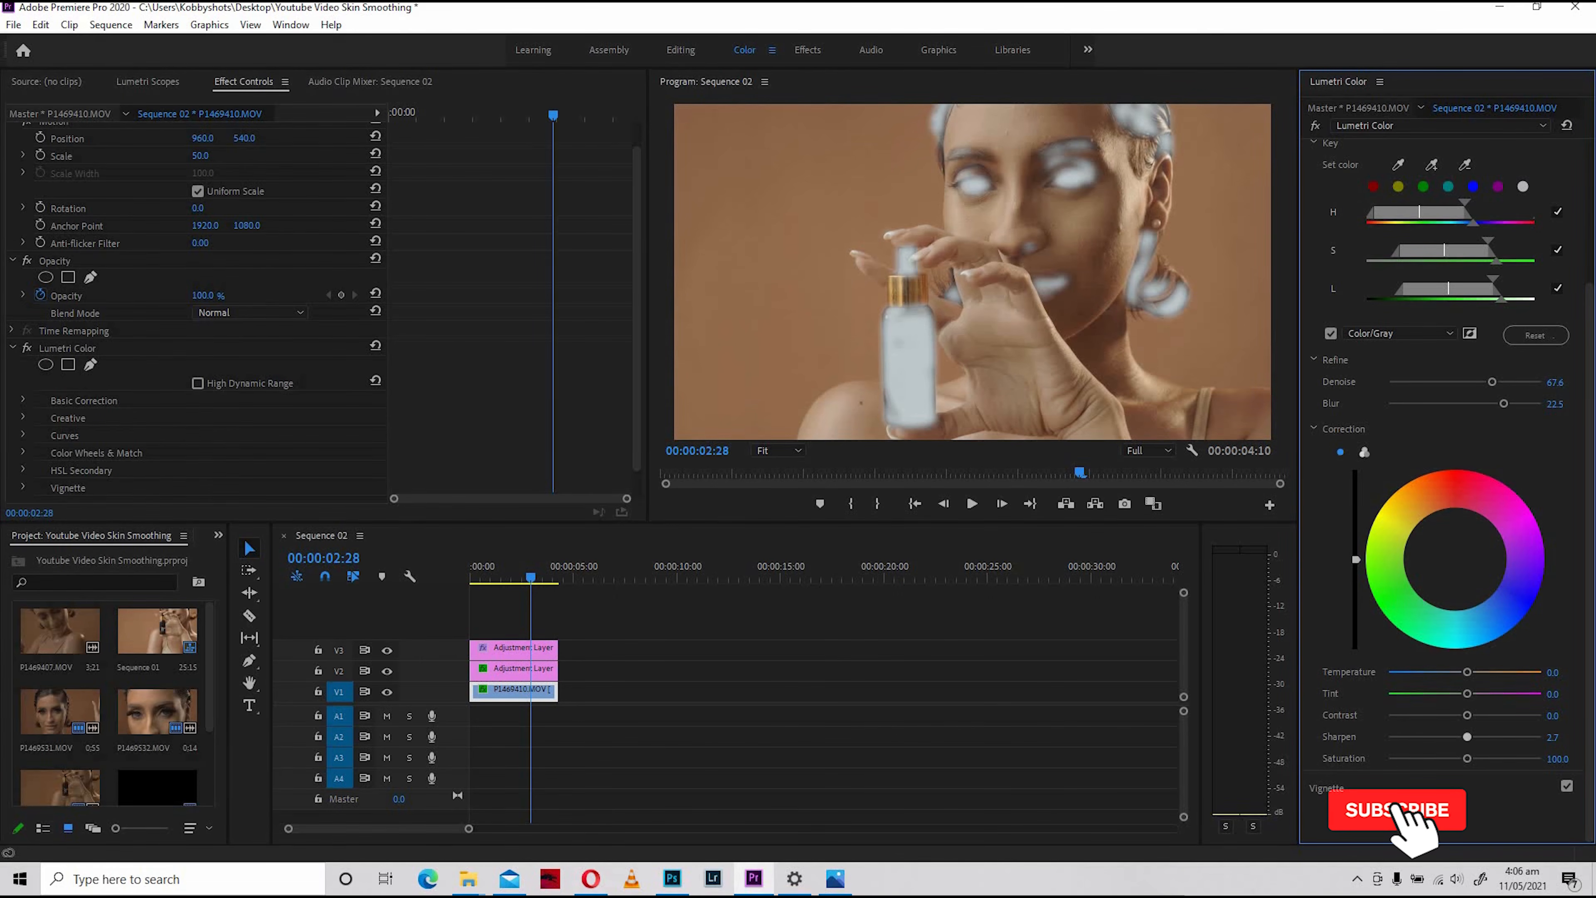
{"action": "left_click_drag", "start_coordinate": [1467, 736], "coordinate": [1394, 736]}
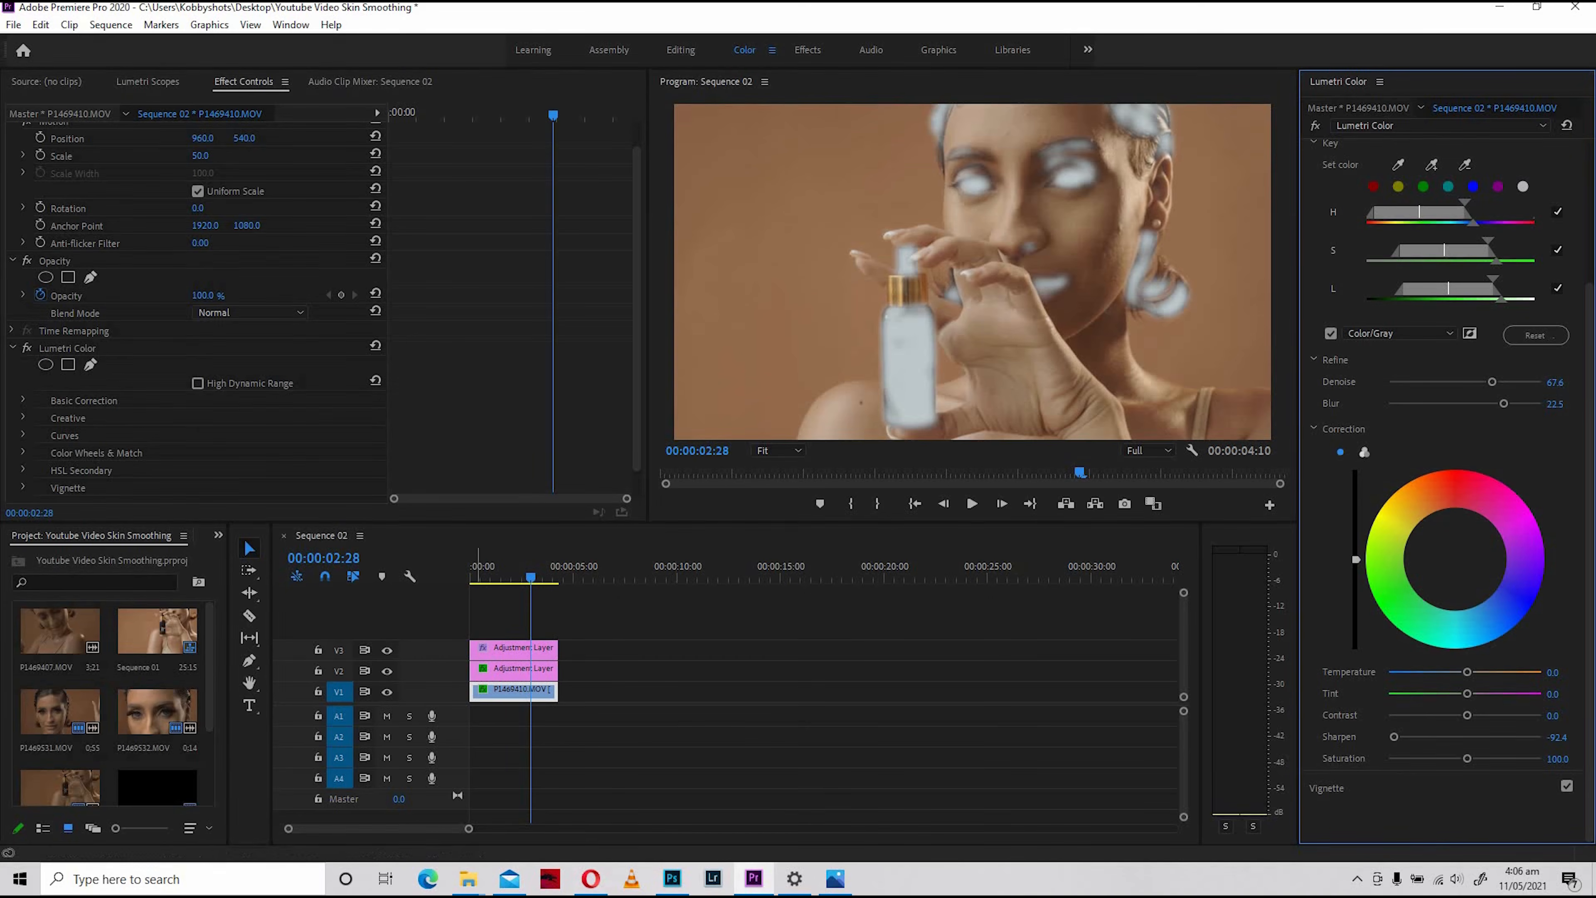
Play the sequence from its first frame in an enlarged Program monitor to check the skin mask in motion
{"action": "left_click", "coordinate": [472, 577]}
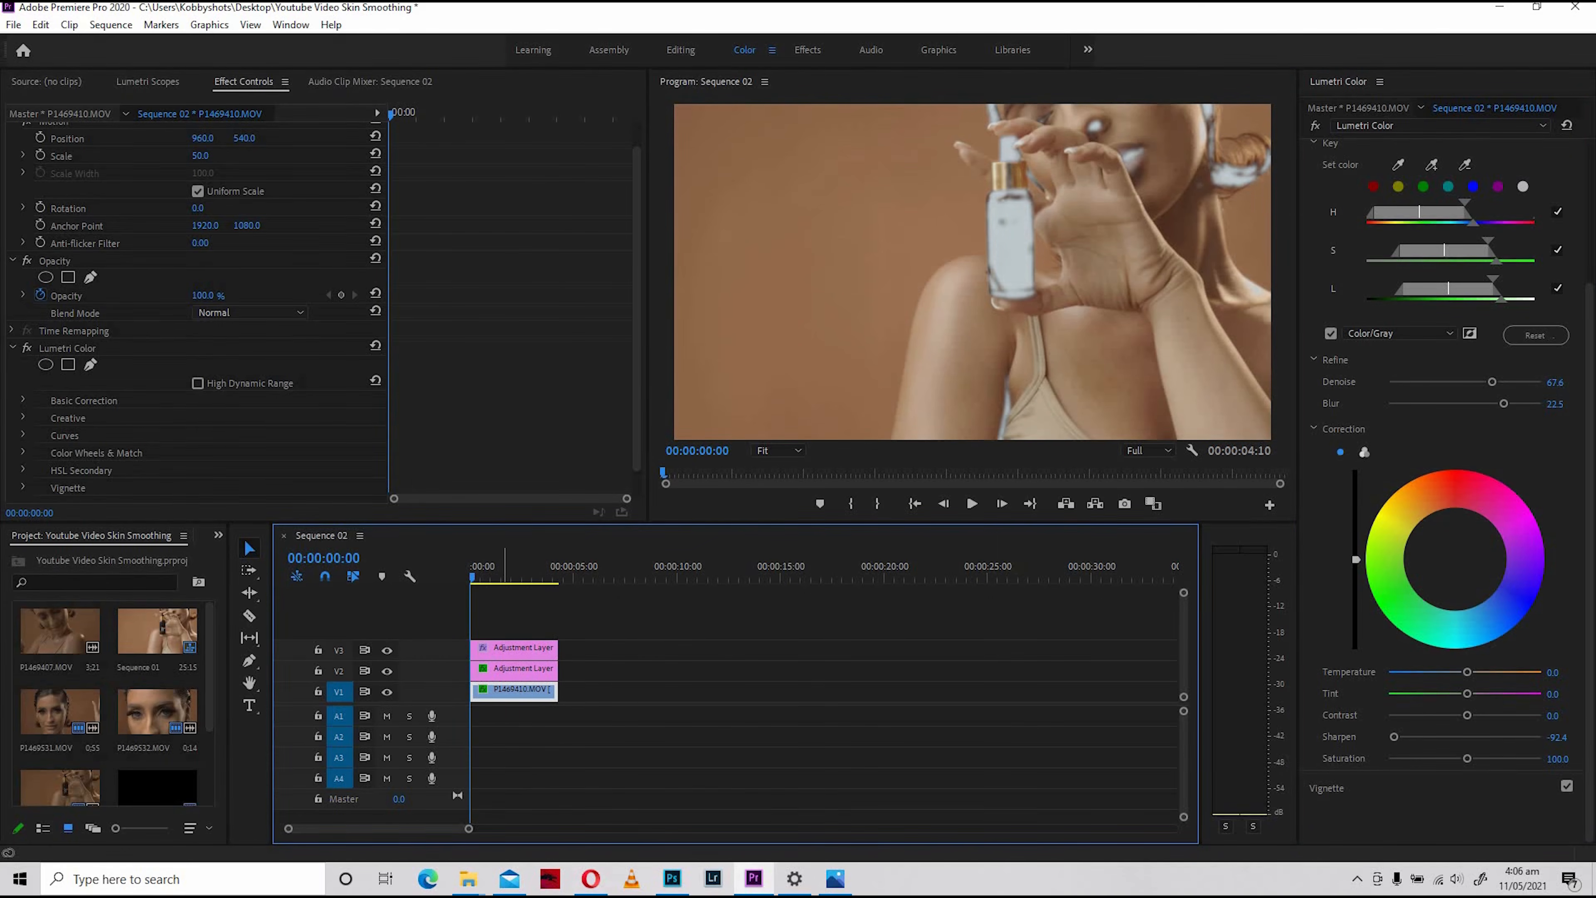
{"action": "left_click", "coordinate": [973, 504]}
{"action": "key", "text": "grave"}
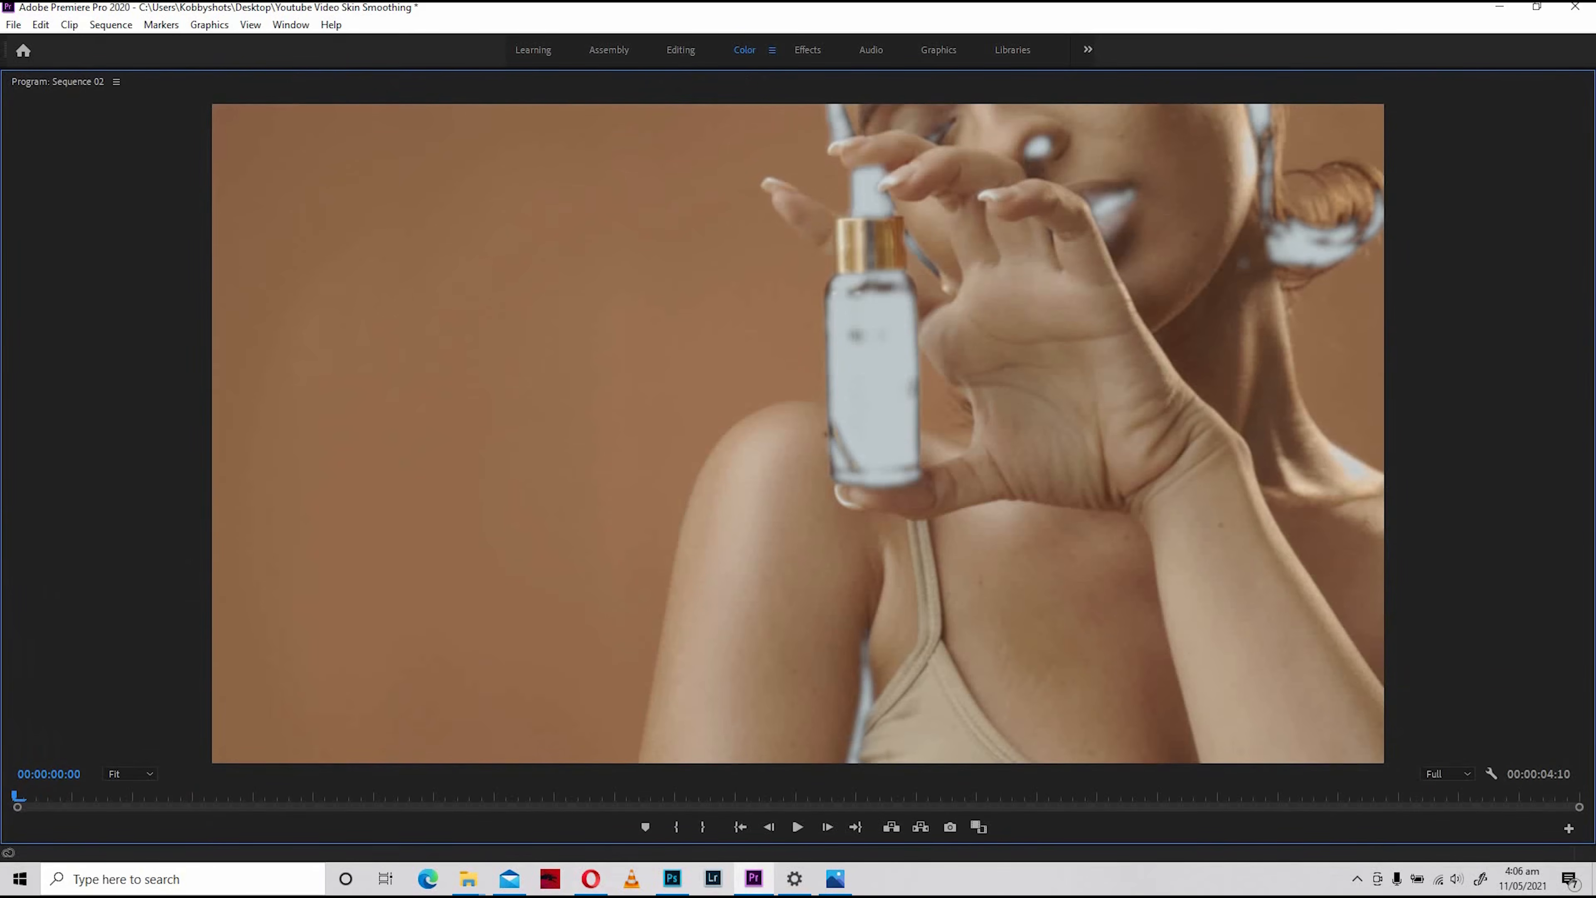
{"action": "key", "text": "space"}
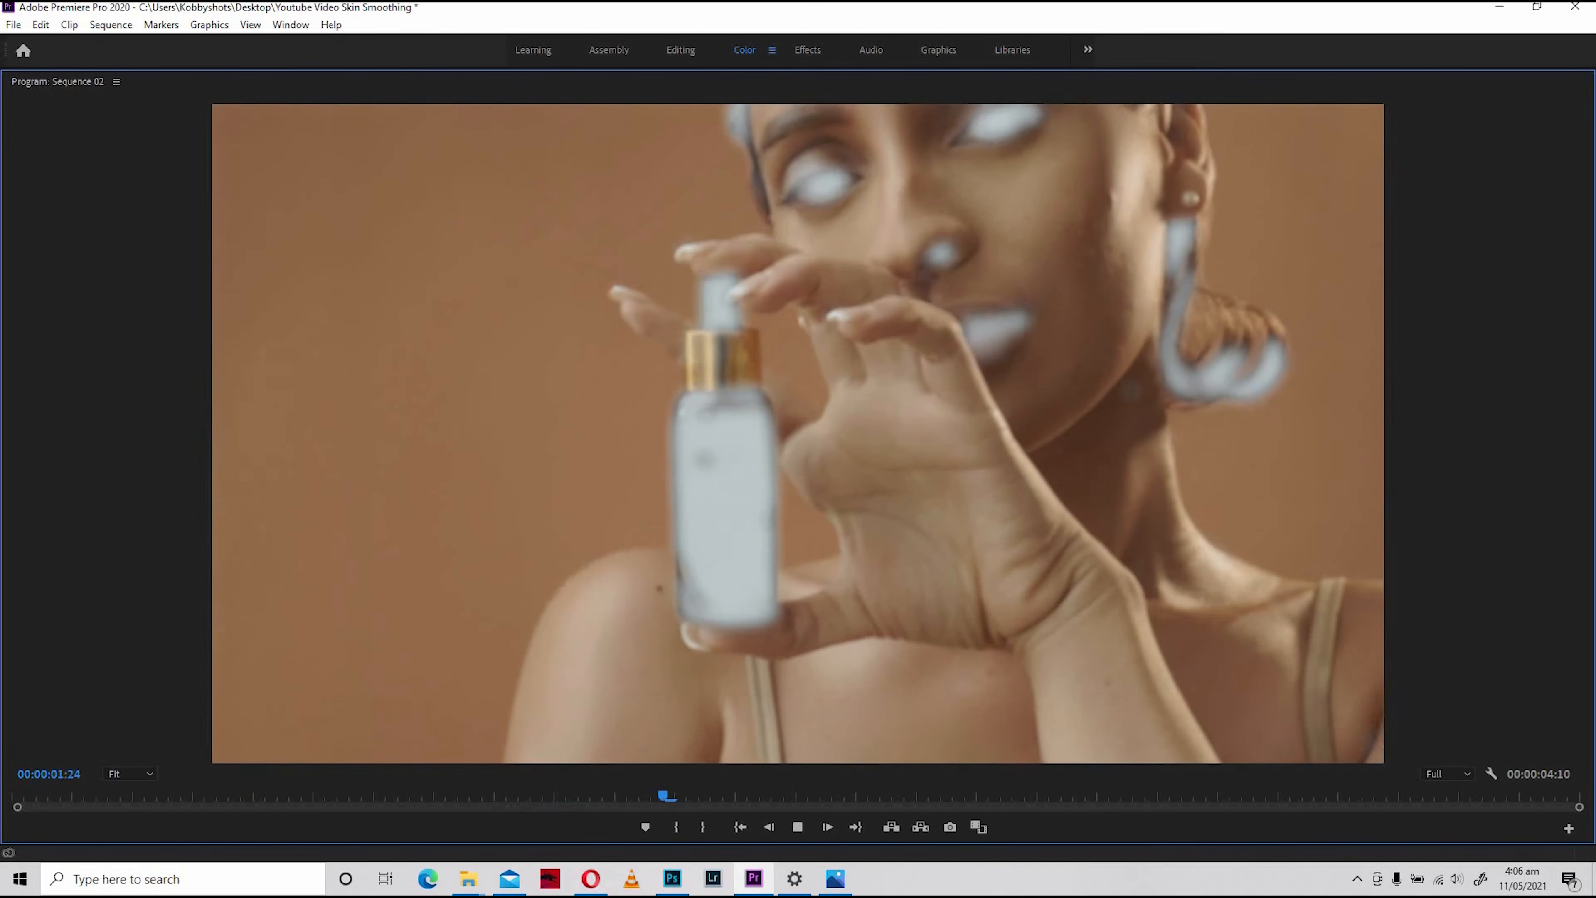
{"action": "key", "text": "space"}
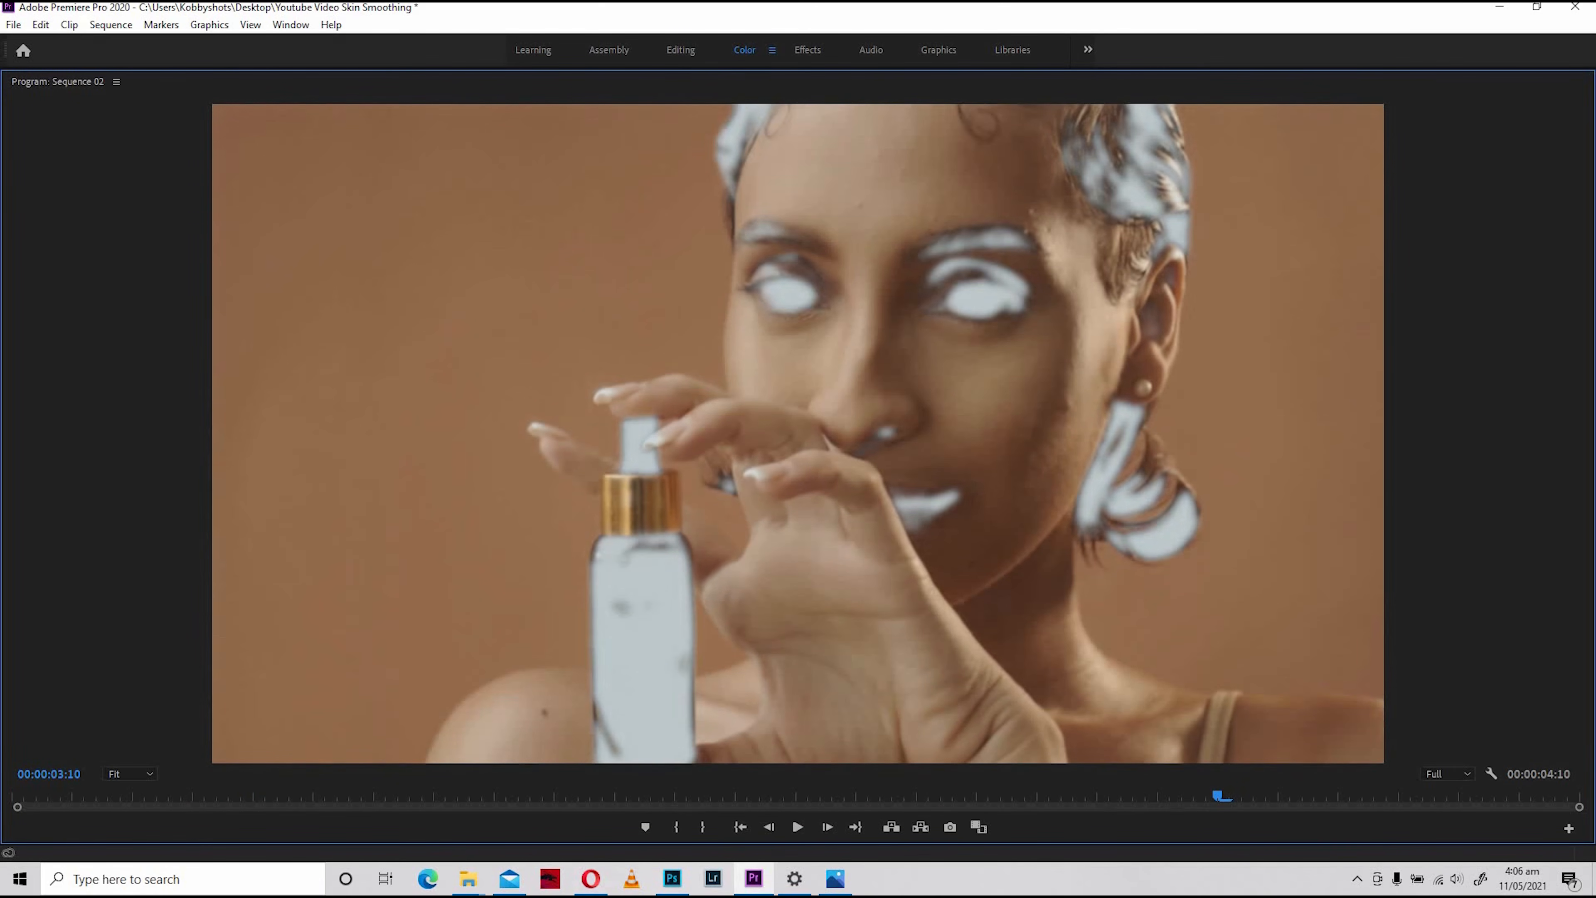
{"action": "key", "text": "space"}
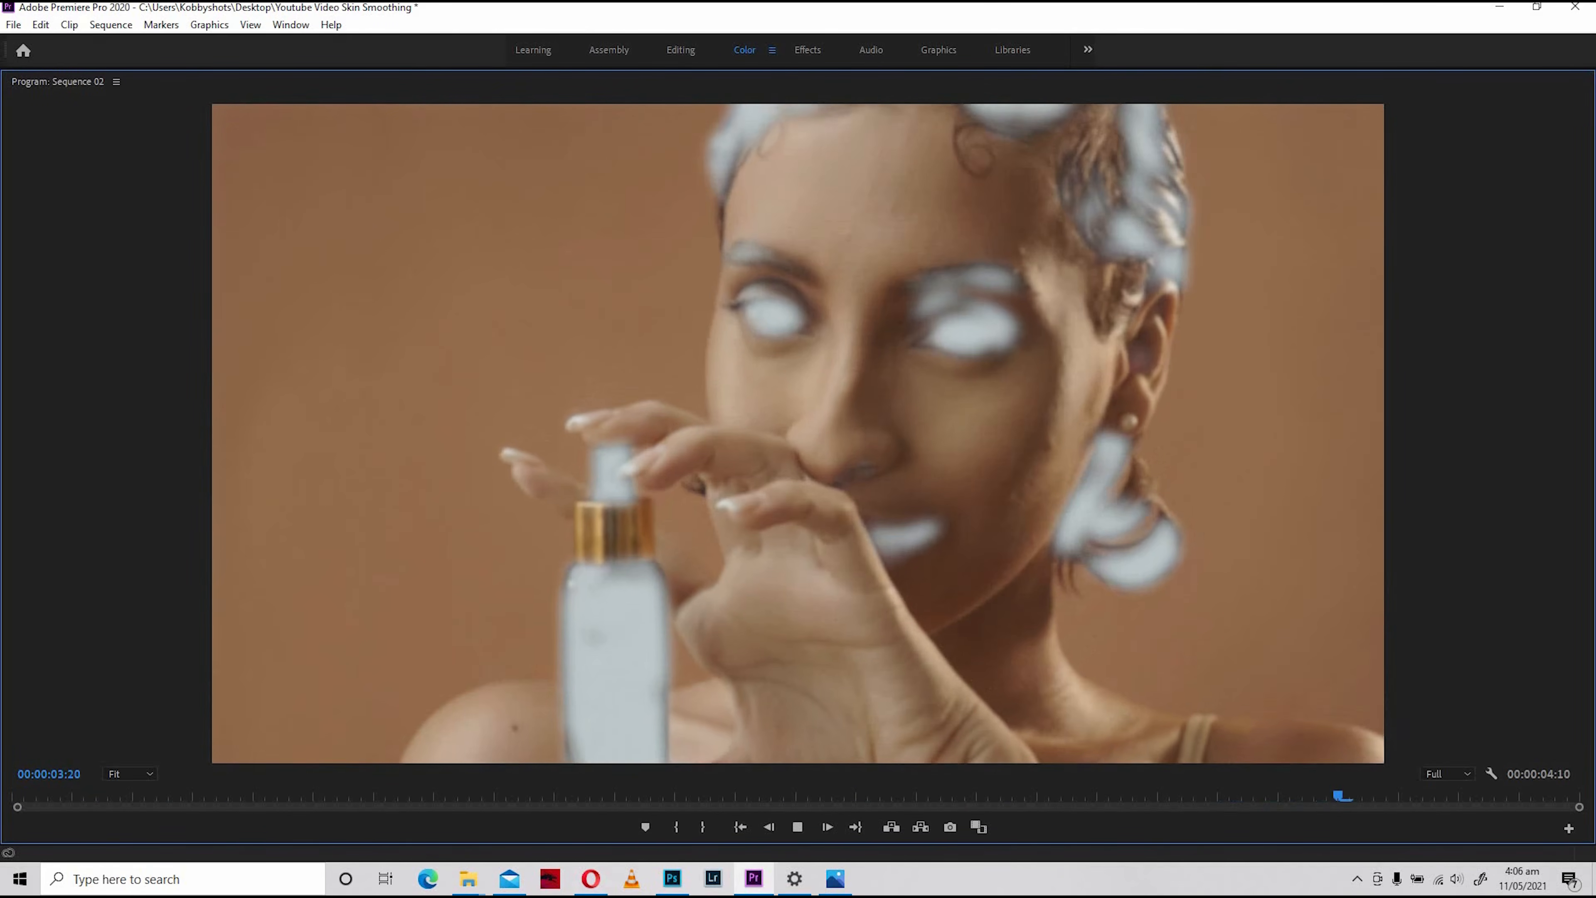
{"action": "key", "text": "space"}
Go back through the clip and replay it to examine the mask on the face and hand, restoring the normal workspace
{"action": "key", "text": "Left"}
{"action": "key", "text": "Left"}
{"action": "key", "text": "Left"}
{"action": "key", "text": "Left"}
{"action": "key", "text": "Left"}
{"action": "key", "text": "Left"}
{"action": "key", "text": "Left"}
{"action": "key", "text": "Left"}
{"action": "key", "text": "Left"}
{"action": "key", "text": "Left"}
{"action": "key", "text": "space"}
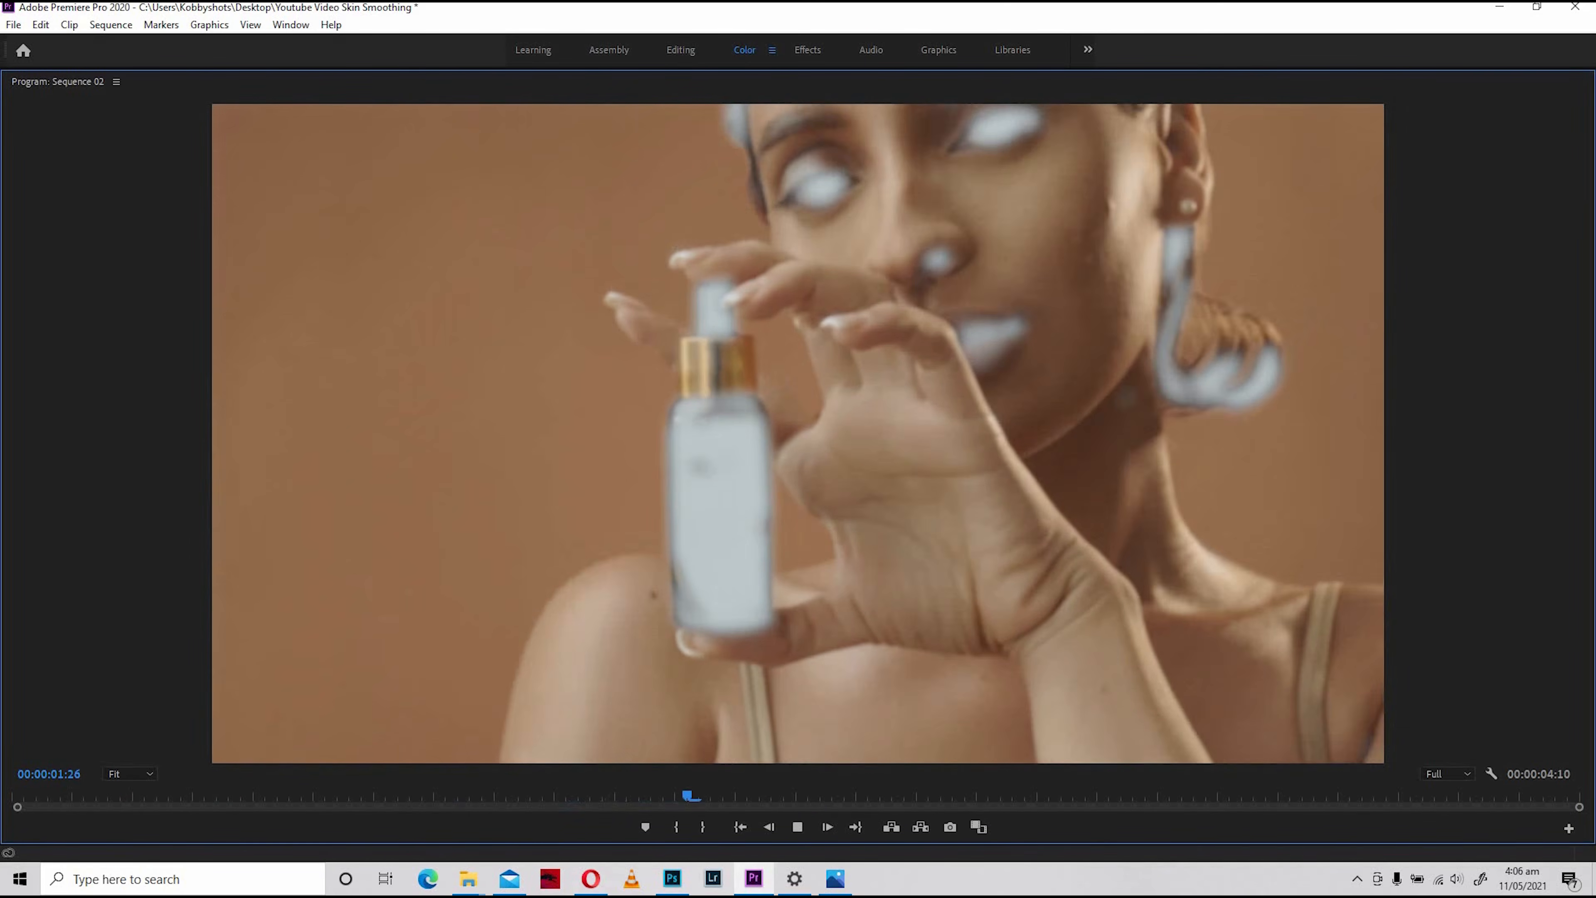
{"action": "key", "text": "space"}
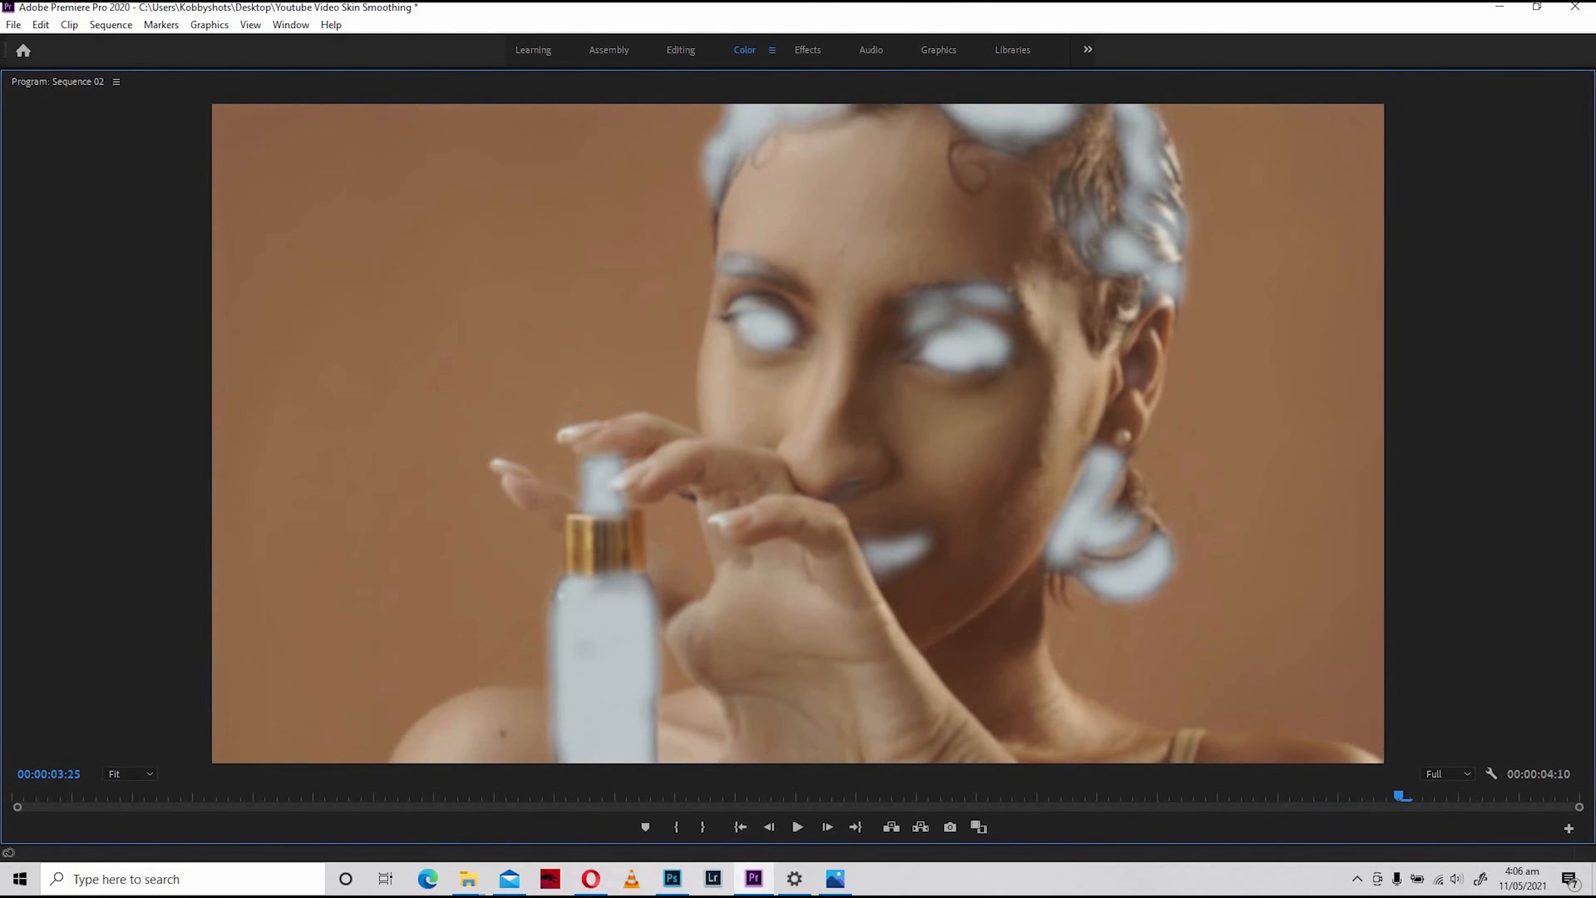
{"action": "left_click_drag", "start_coordinate": [1399, 797], "coordinate": [72, 796]}
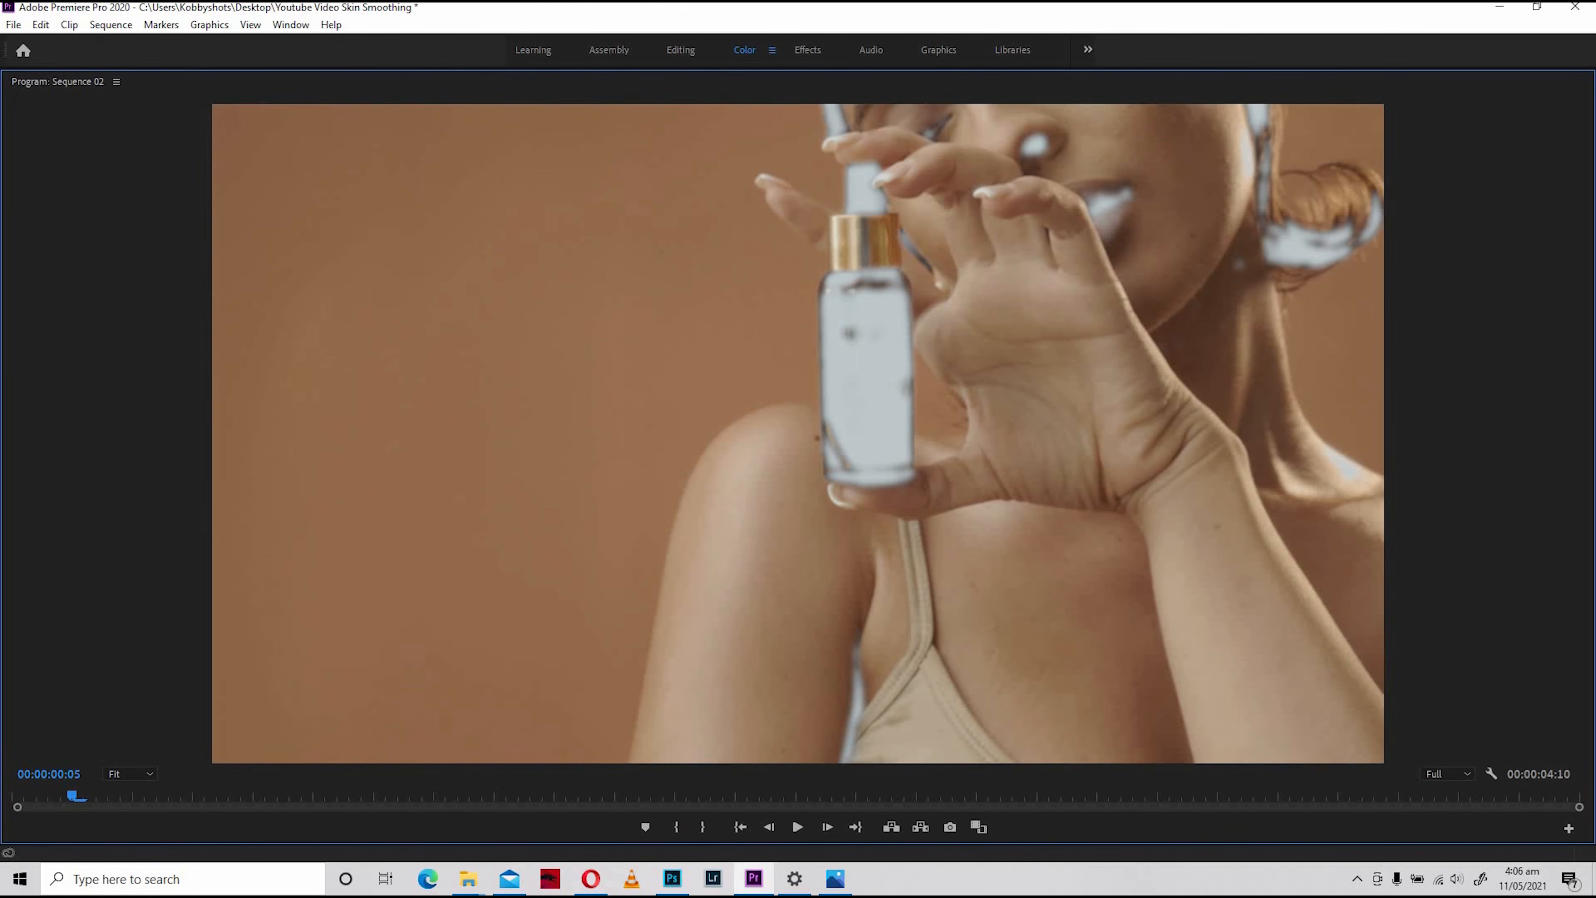
{"action": "key", "text": "space"}
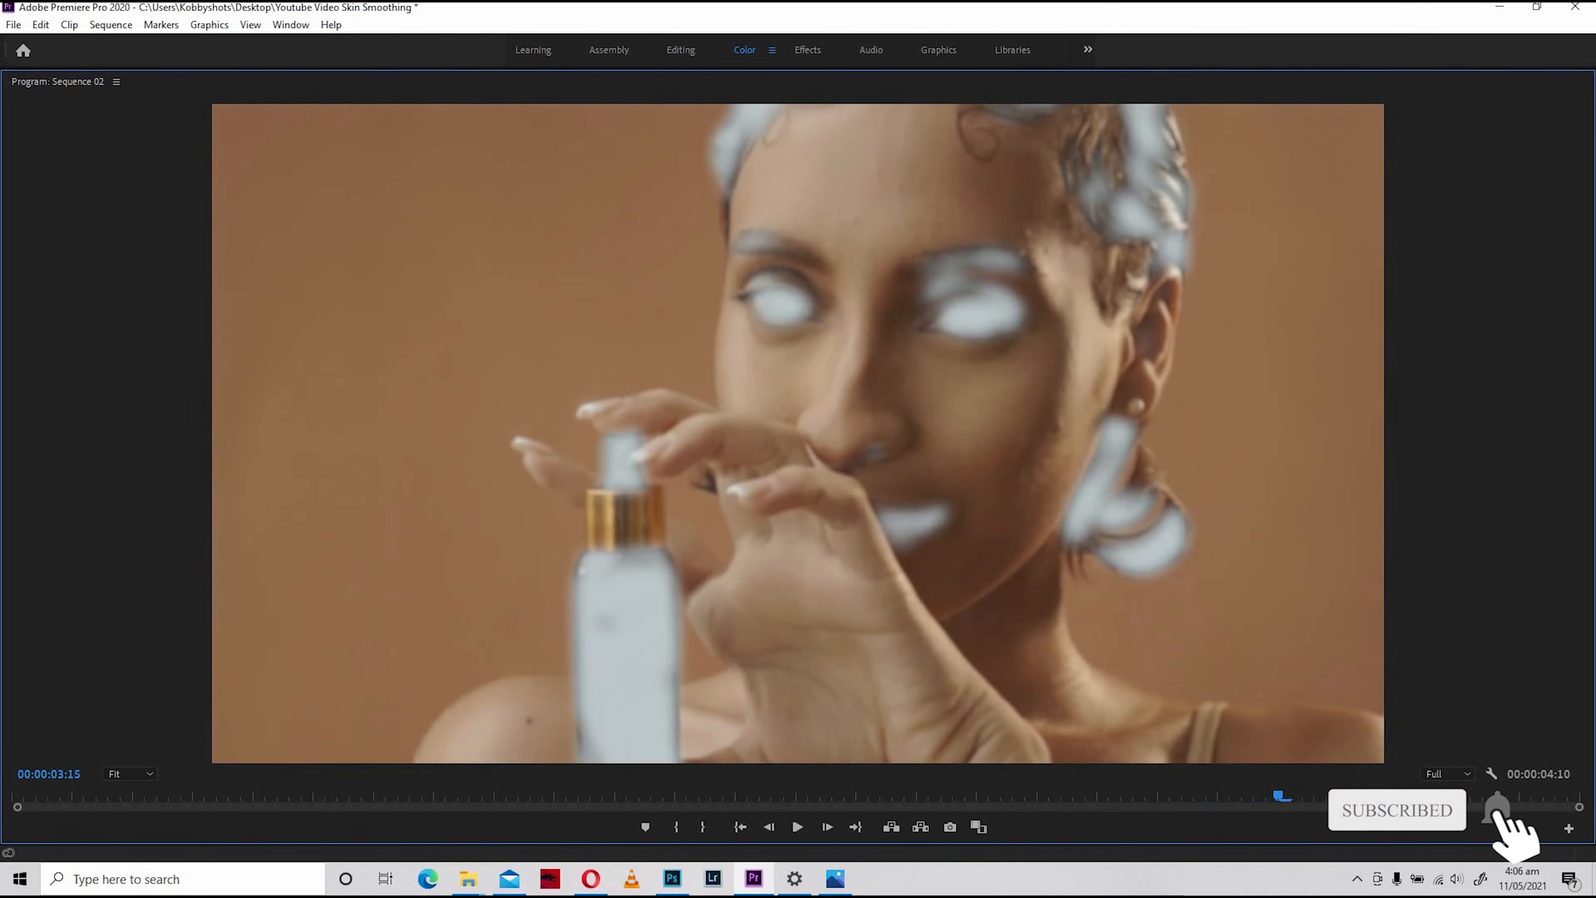
{"action": "key", "text": "space"}
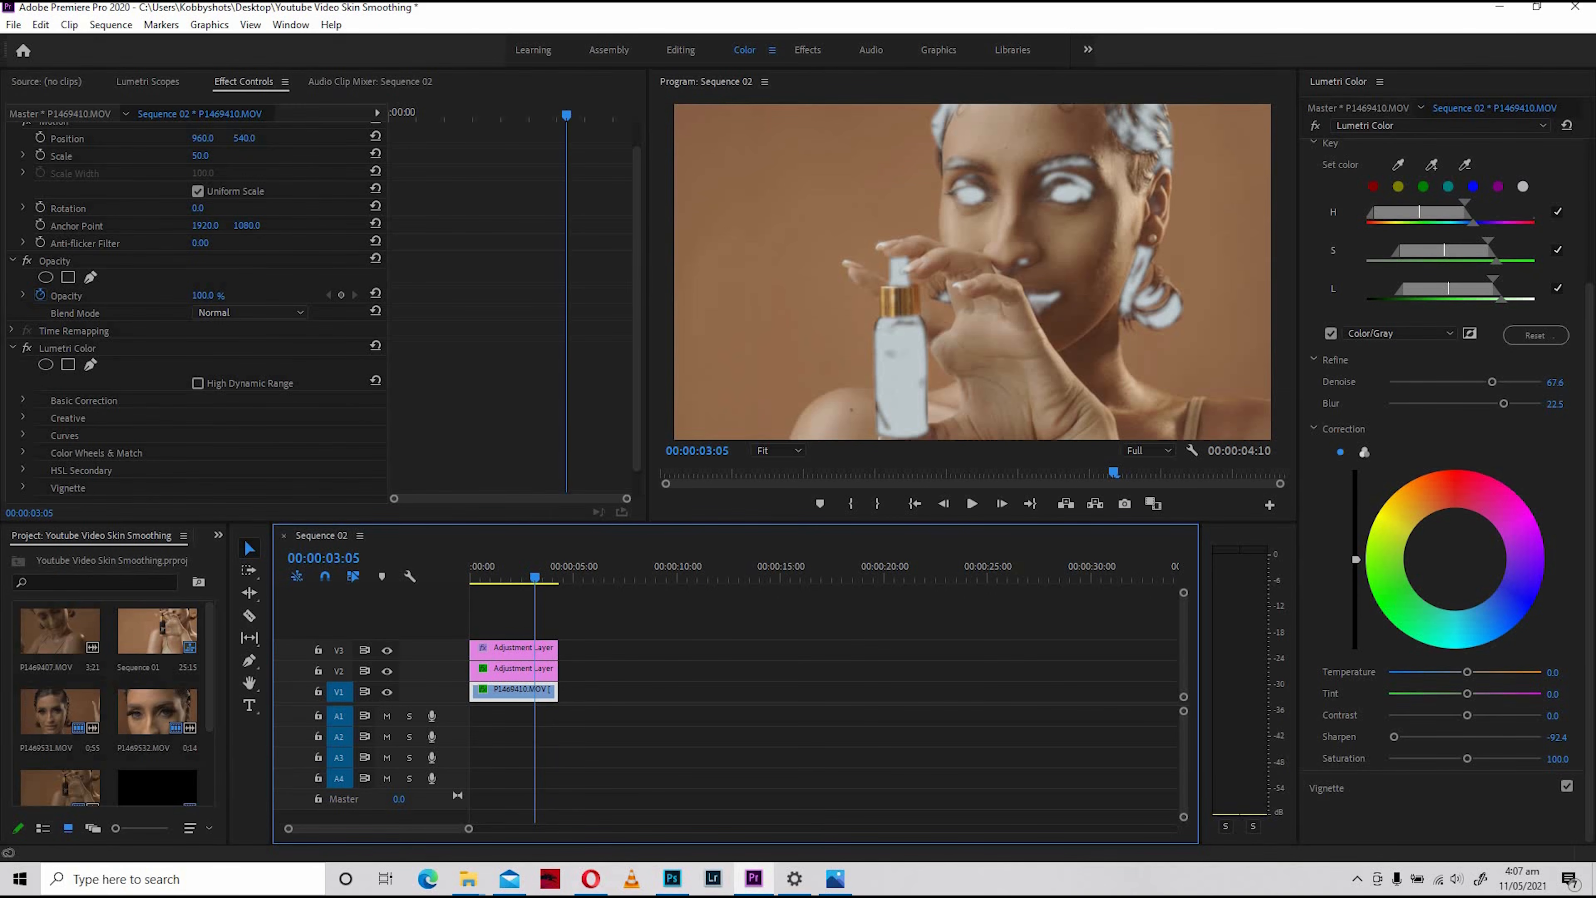
Turn off the Color/Gray mask preview and play the smoothed clip from the start of the sequence
{"action": "left_click", "coordinate": [1331, 333]}
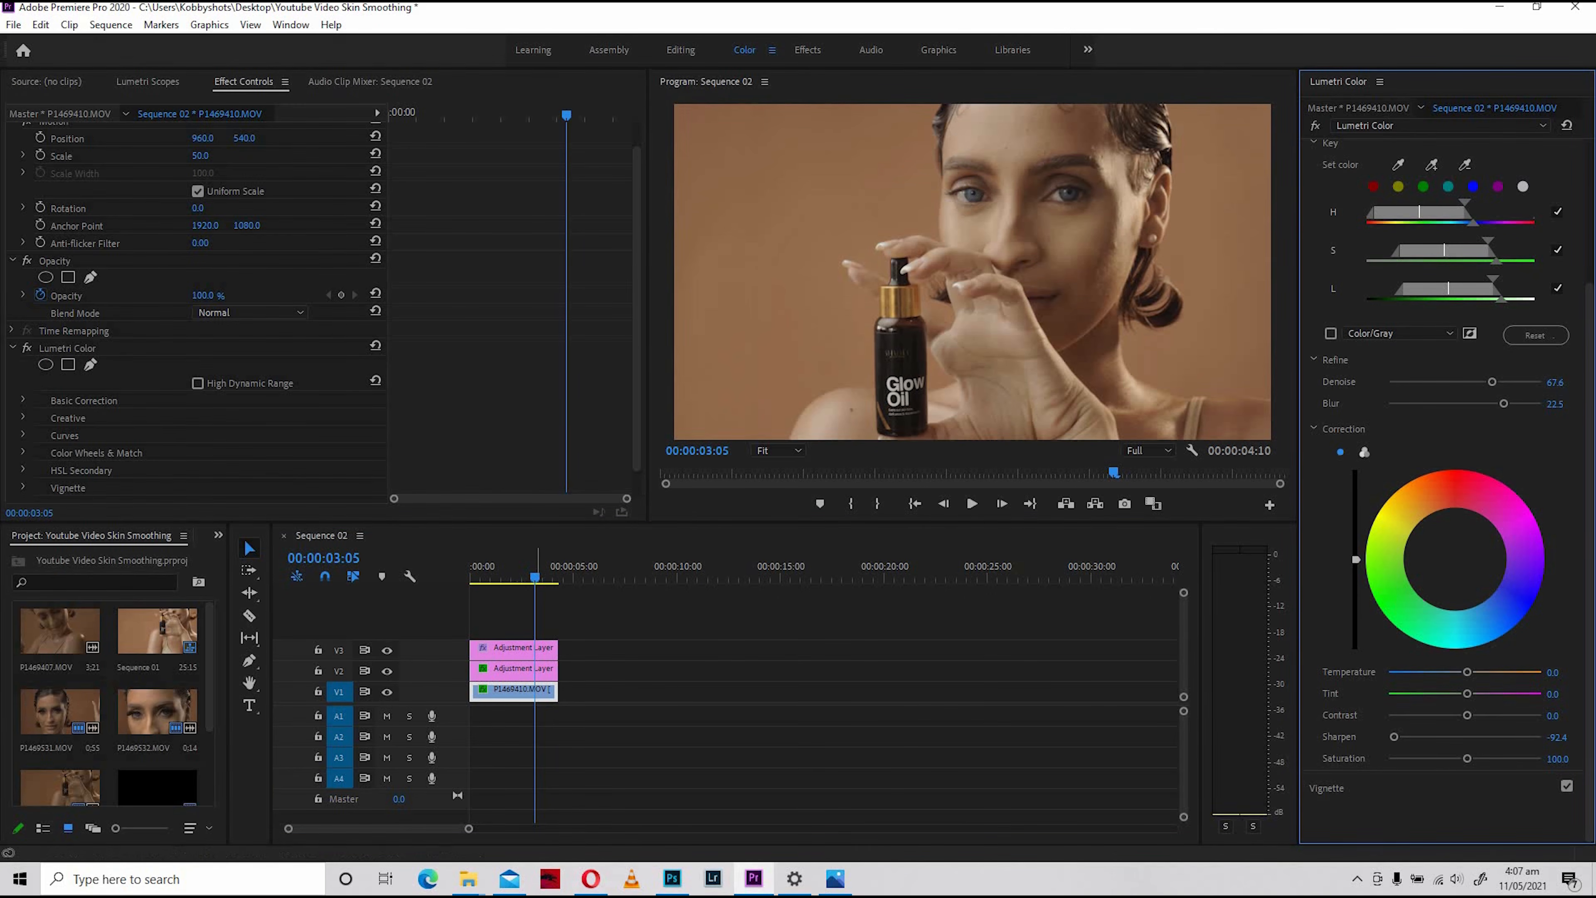
{"action": "left_click_drag", "start_coordinate": [537, 574], "coordinate": [469, 573]}
{"action": "key", "text": "space"}
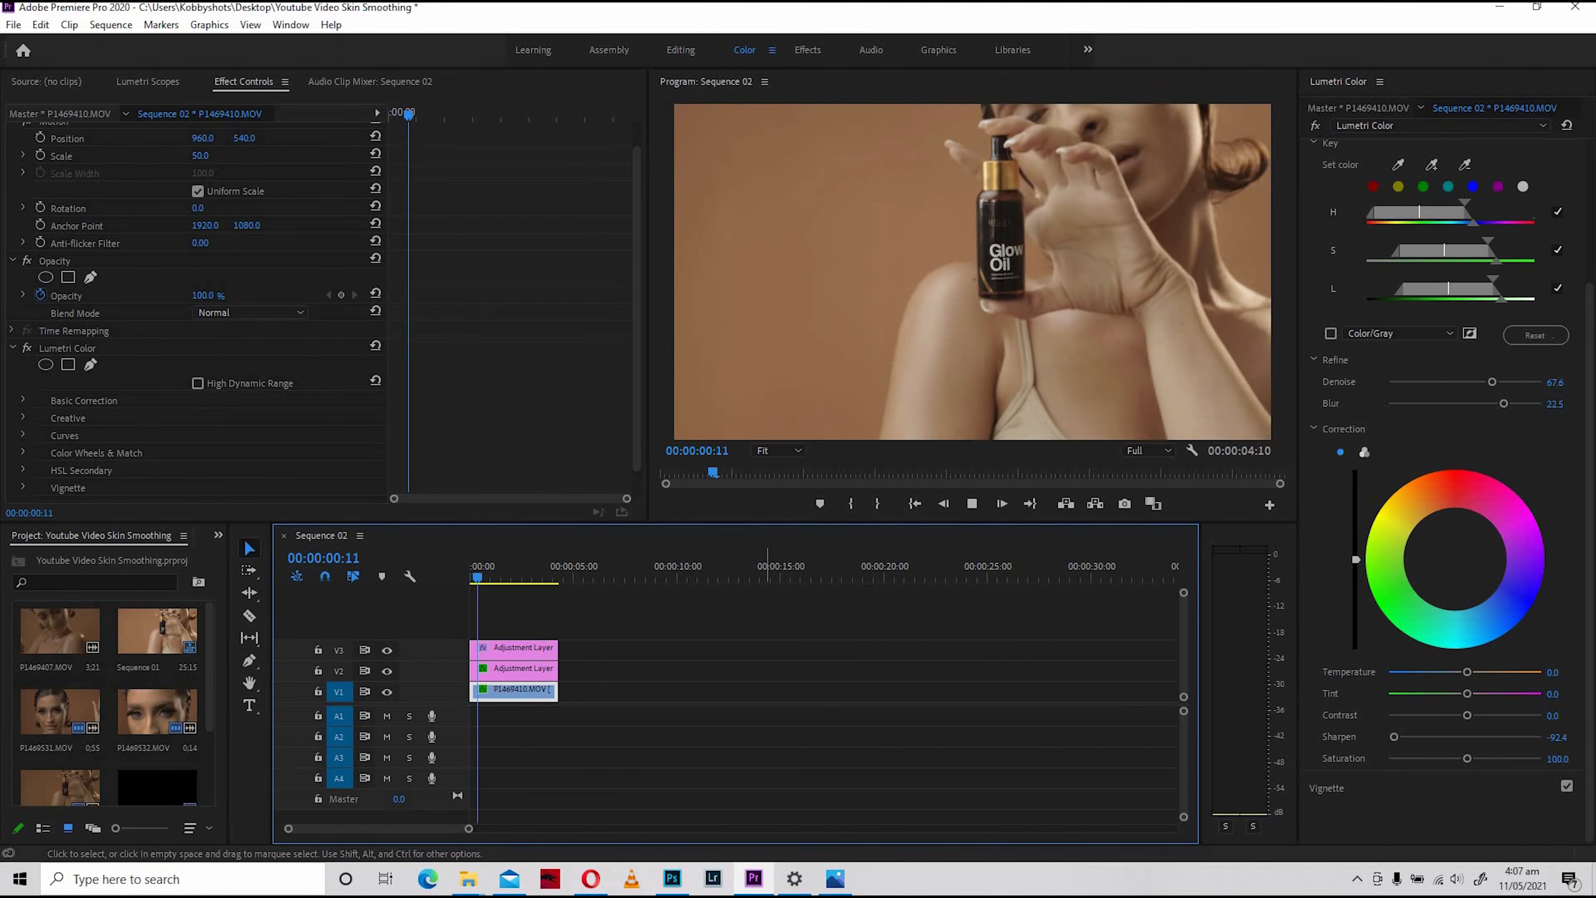